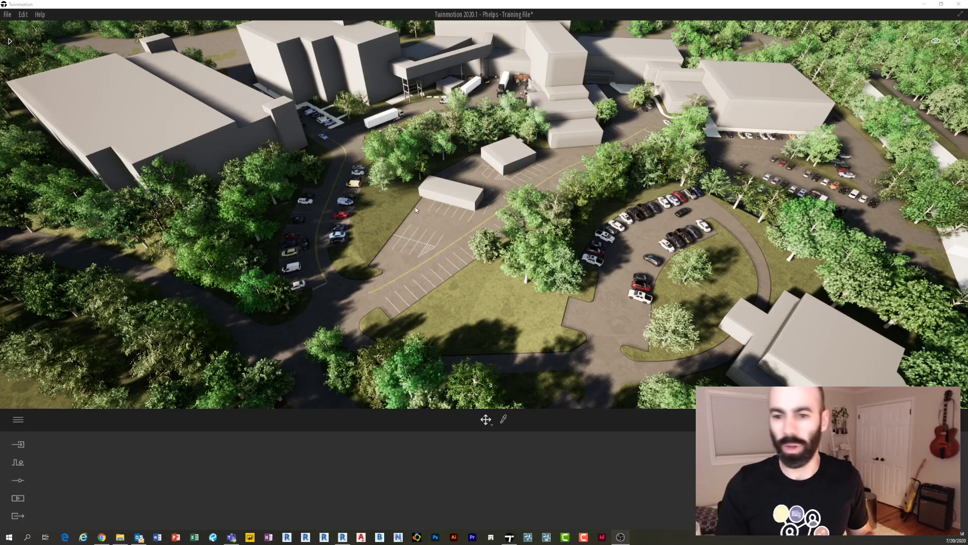
Step: Move the aerial view forward over the campus site and zoom out
{"action": "left_click_drag", "start_coordinate": [444, 201], "coordinate": [465, 215]}
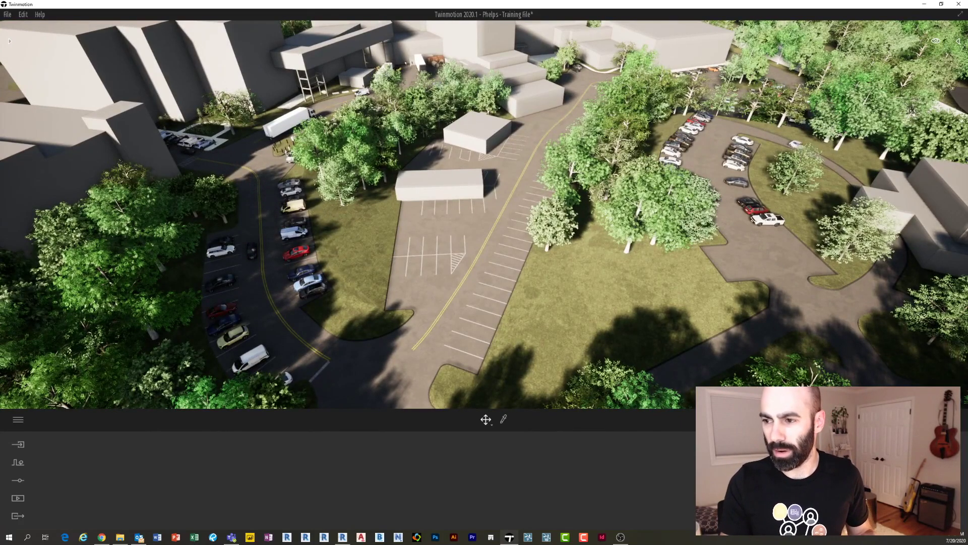
{"action": "scroll", "coordinate": [555, 106], "scroll_direction": "down", "scroll_amount": 3}
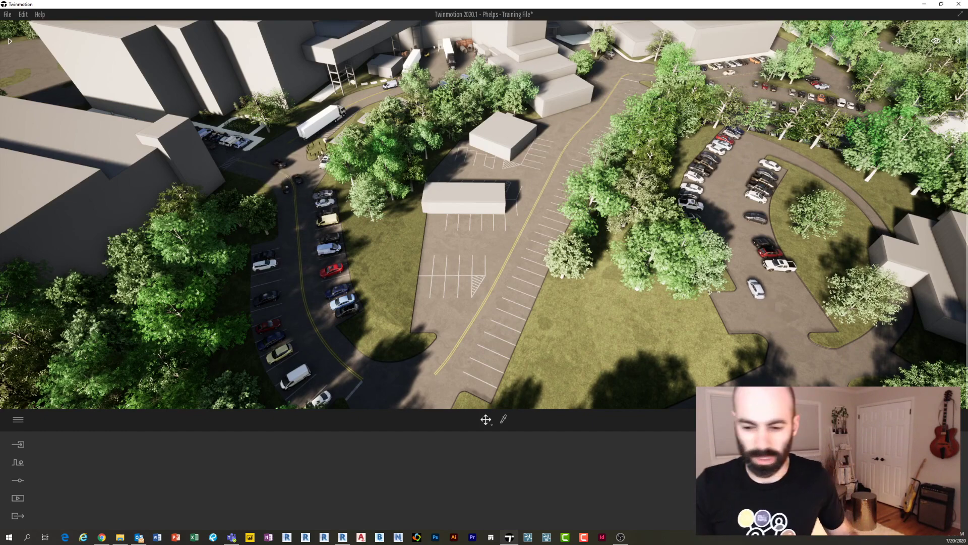
Step: Switch to the Revit project and orbit and zoom the 3D view onto the parking lot
{"action": "key", "text": "alt+Tab"}
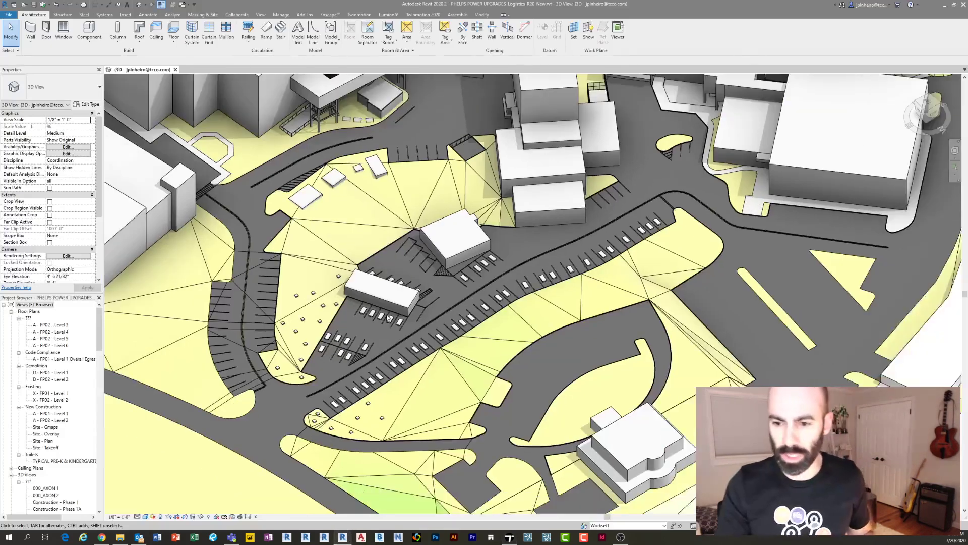
{"action": "middle_click_drag", "start_coordinate": [388, 317], "coordinate": [382, 325], "text": "shift"}
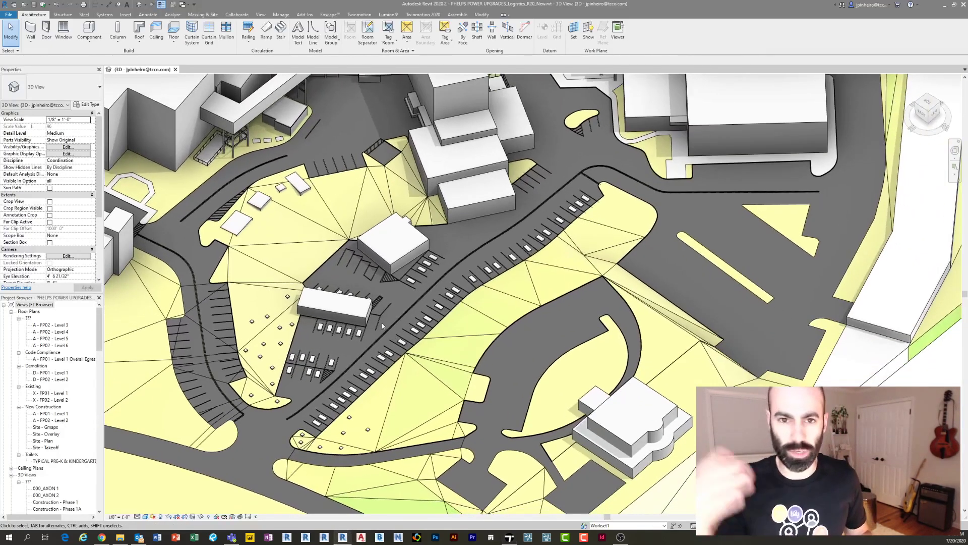
{"action": "scroll", "coordinate": [427, 350], "scroll_direction": "up", "scroll_amount": 2}
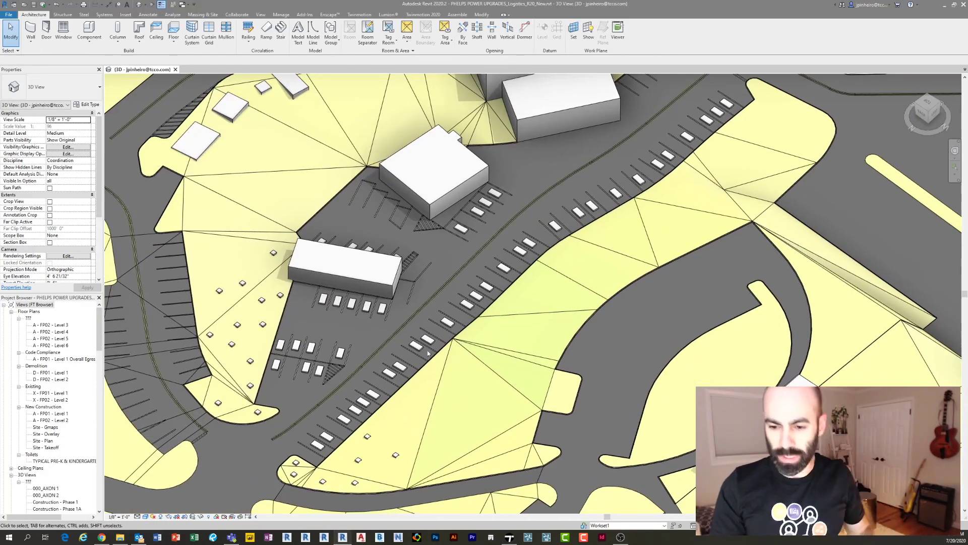
{"action": "scroll", "coordinate": [428, 353], "scroll_direction": "up", "scroll_amount": 5}
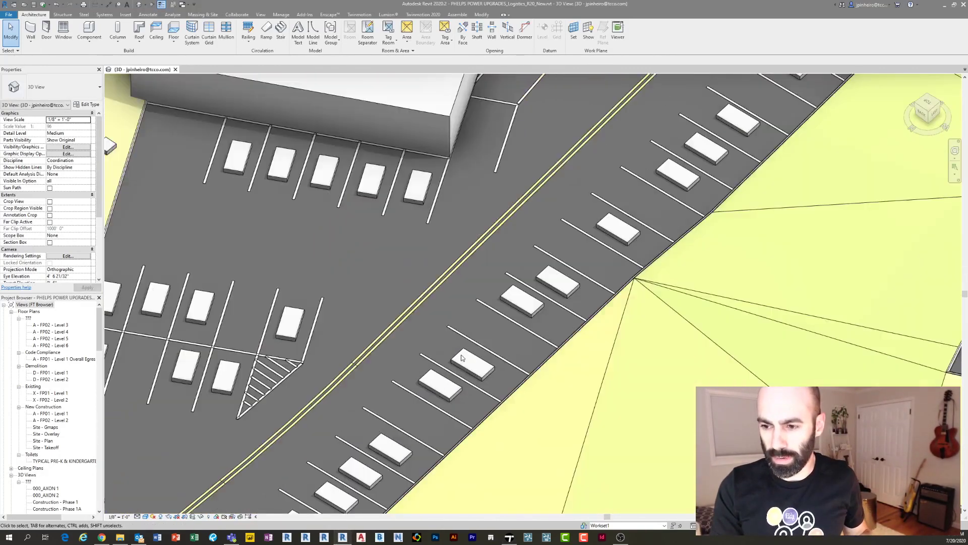
{"action": "scroll", "coordinate": [462, 358], "scroll_direction": "down", "scroll_amount": 3}
{"action": "scroll", "coordinate": [297, 261], "scroll_direction": "up", "scroll_amount": 2}
{"action": "scroll", "coordinate": [233, 233], "scroll_direction": "up", "scroll_amount": 3}
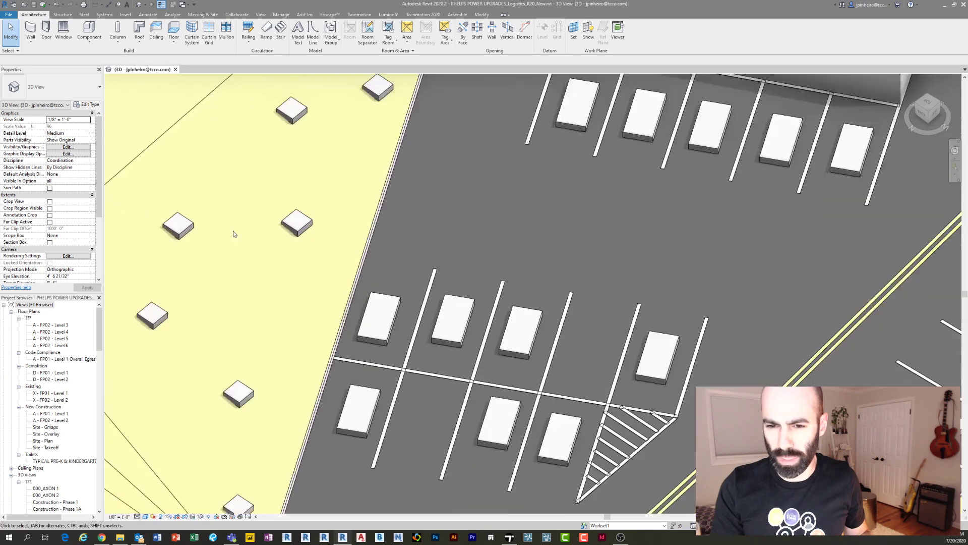
{"action": "scroll", "coordinate": [234, 233], "scroll_direction": "down", "scroll_amount": 5}
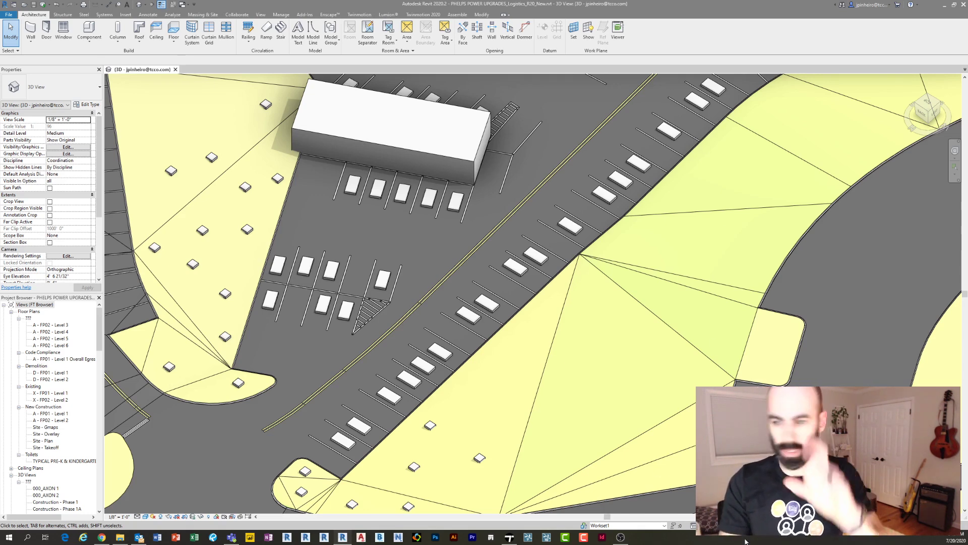
Step: Set the view to Hidden Line with HL and select one TM - Placeholder - Car block
{"action": "key", "text": "h"}
{"action": "key", "text": "l"}
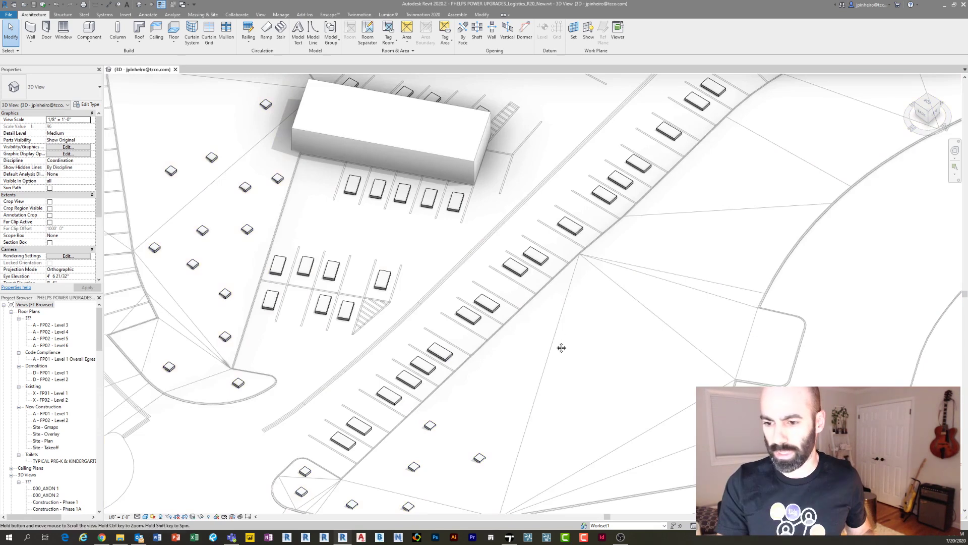
{"action": "scroll", "coordinate": [524, 234], "scroll_direction": "up", "scroll_amount": 2}
{"action": "left_click", "coordinate": [475, 327]}
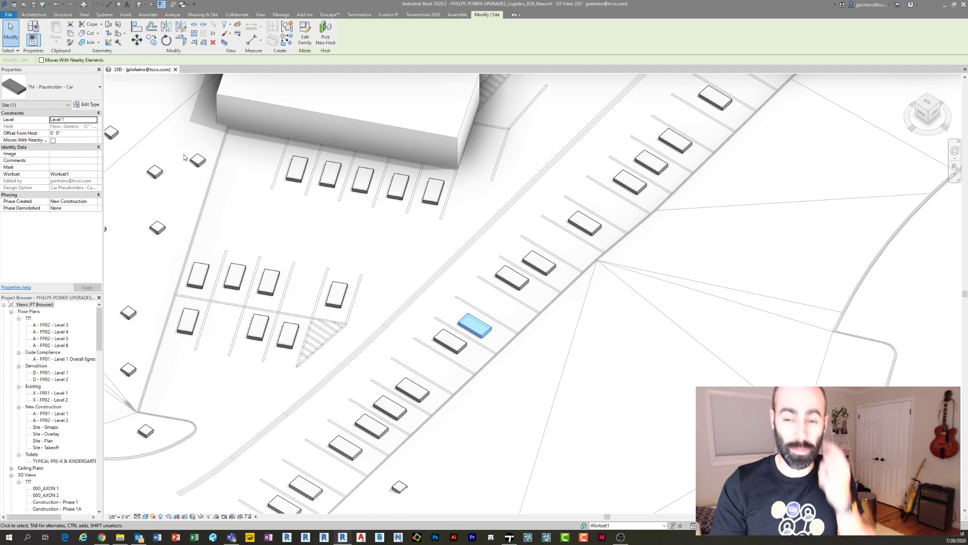
Step: Edit the TM - Placeholder - Car family and inspect its rectangular extrusion on the Ref. Level plan
{"action": "left_click", "coordinate": [305, 33]}
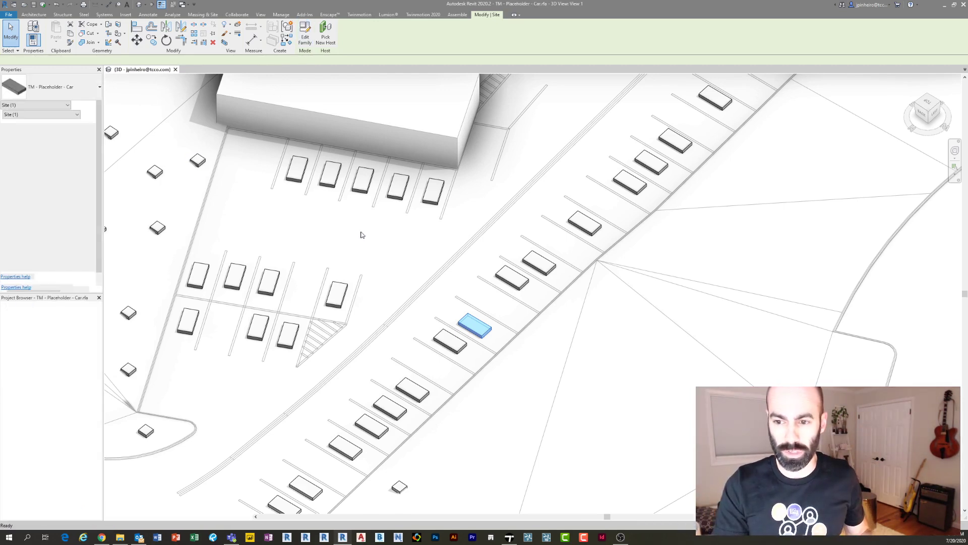
{"action": "double_click", "coordinate": [36, 318]}
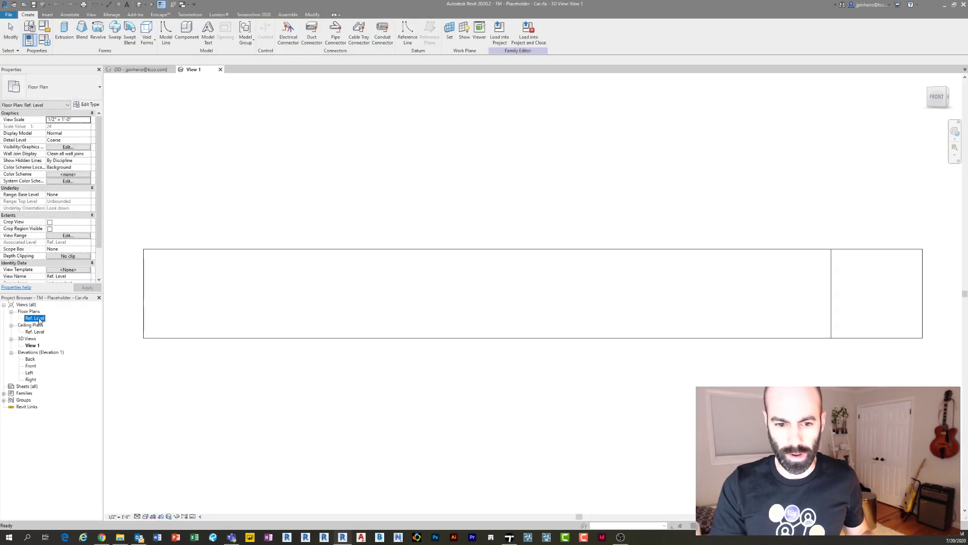
{"action": "scroll", "coordinate": [346, 233], "scroll_direction": "down", "scroll_amount": 2}
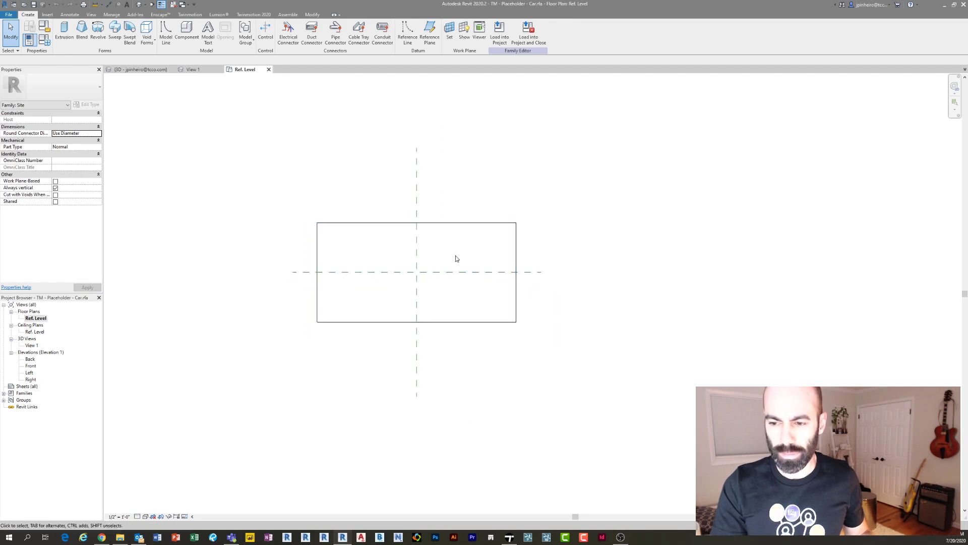
{"action": "middle_click_drag", "start_coordinate": [453, 257], "coordinate": [426, 257]}
{"action": "left_click", "coordinate": [435, 259]}
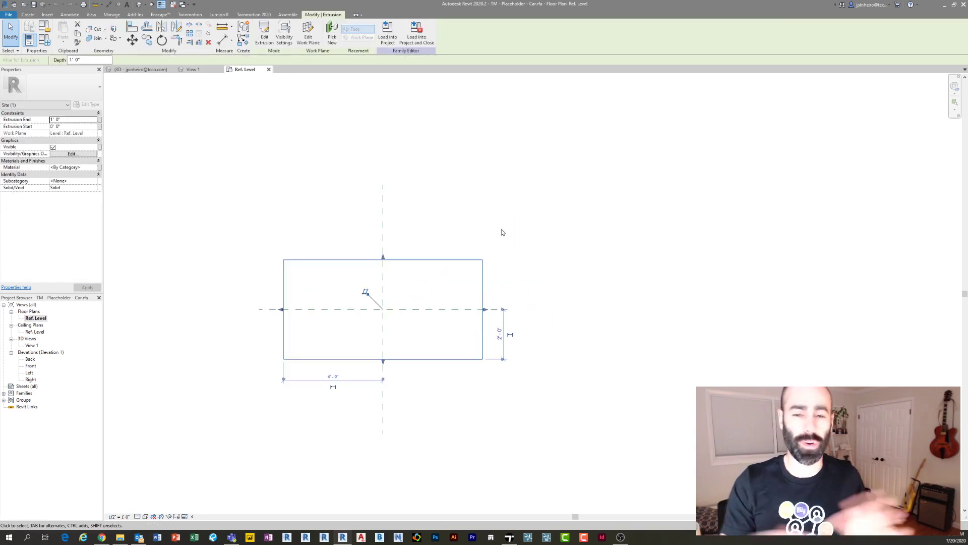
{"action": "key", "text": "Escape"}
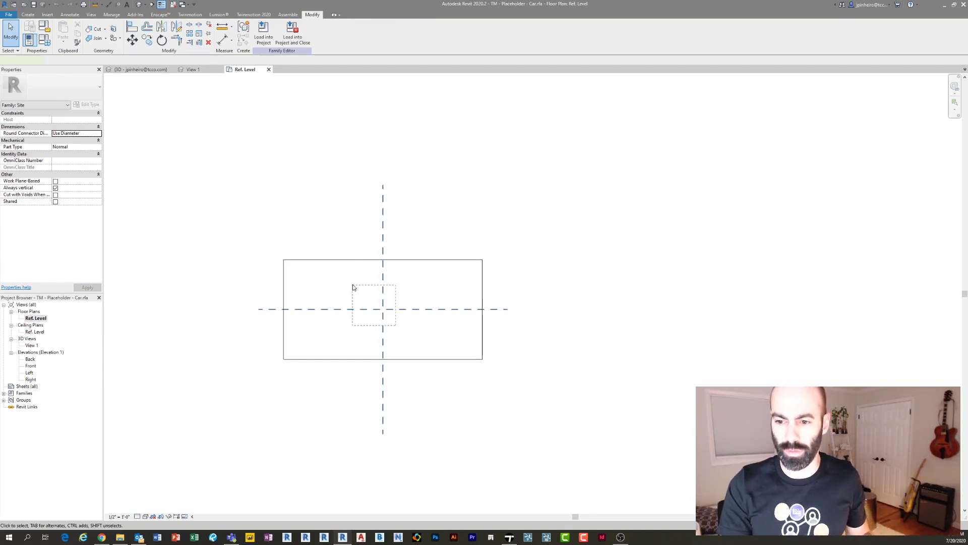
Step: In the project 3D view, window-select all 68 car placeholders and temporarily isolate them with HI
{"action": "left_click", "coordinate": [207, 69]}
{"action": "left_click", "coordinate": [146, 69]}
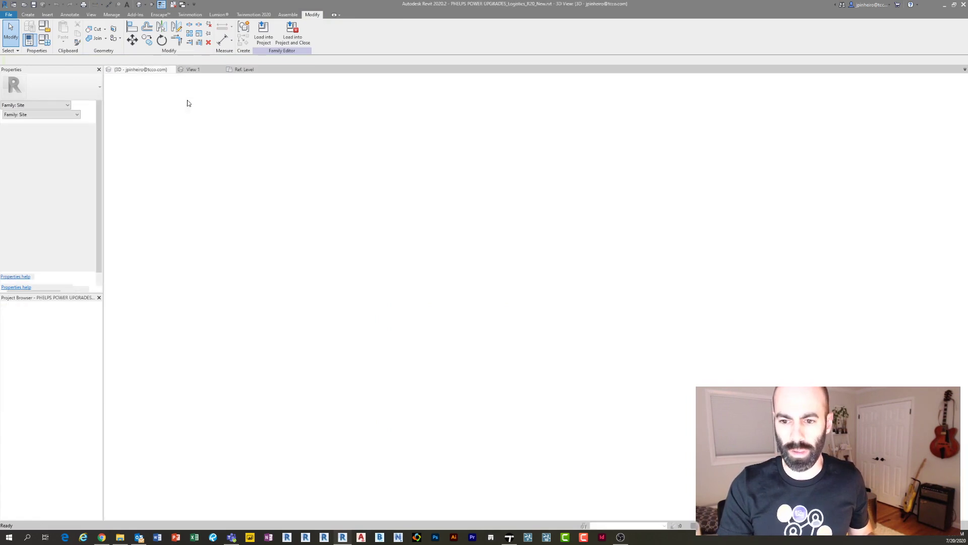
{"action": "middle_click_drag", "start_coordinate": [371, 249], "coordinate": [419, 284]}
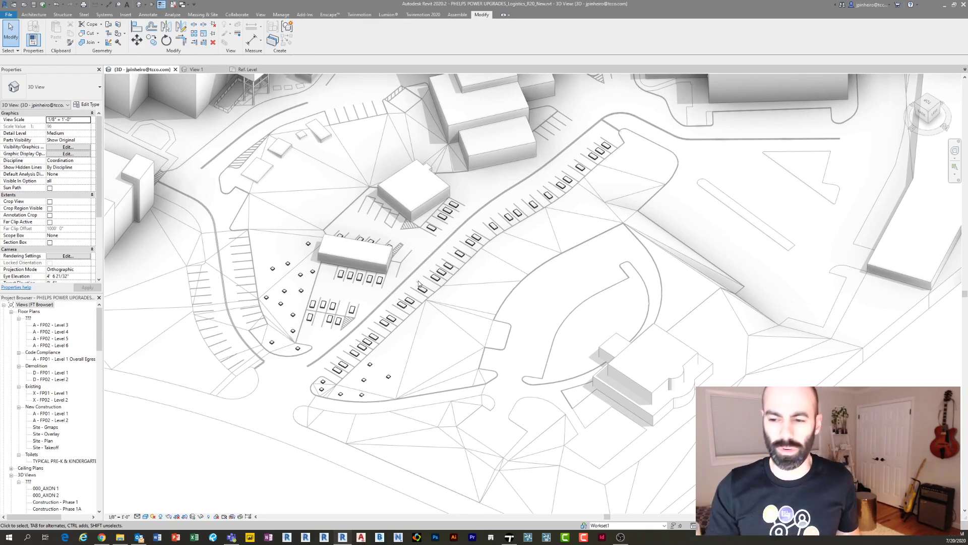
{"action": "left_click_drag", "start_coordinate": [211, 124], "coordinate": [678, 451]}
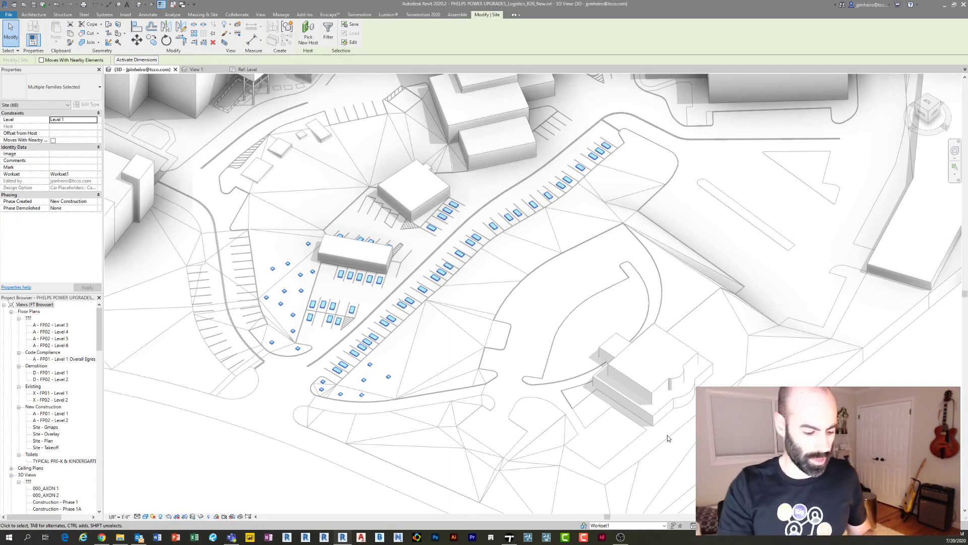
{"action": "key", "text": "h"}
{"action": "key", "text": "i"}
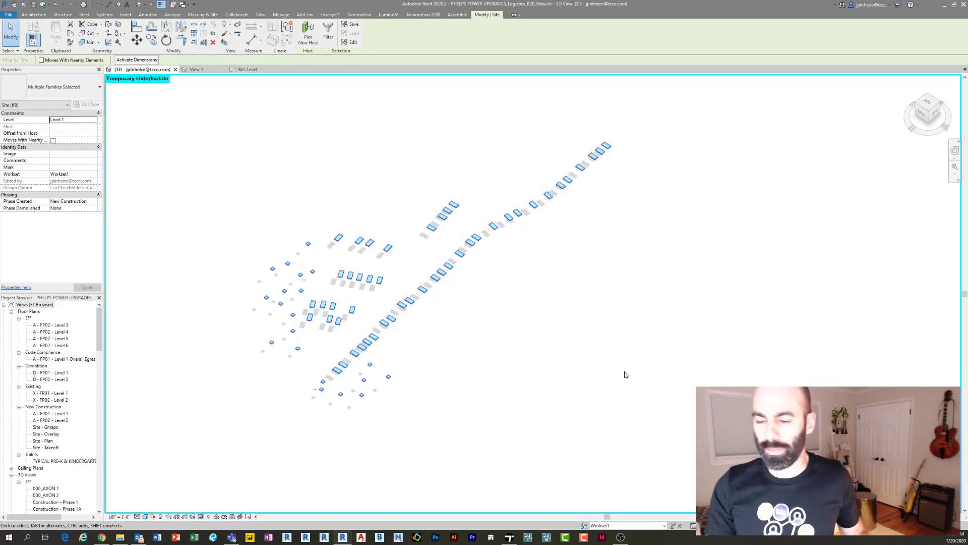
{"action": "left_click", "coordinate": [572, 418]}
{"action": "middle_click_drag", "start_coordinate": [566, 389], "coordinate": [481, 359], "text": "shift"}
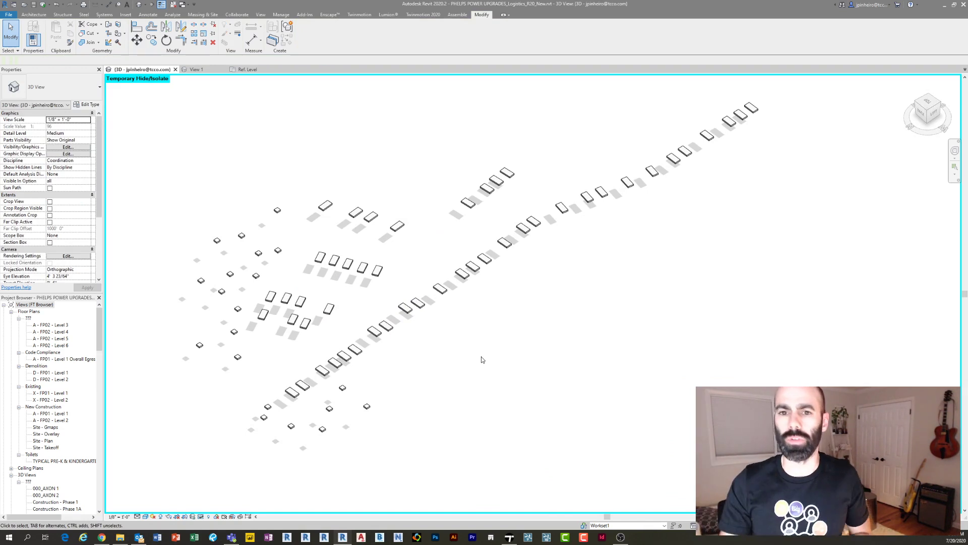
Step: Set the Twinmotion export to Do not export textures and Collapse None, keeping hierarchy
{"action": "left_click", "coordinate": [359, 14]}
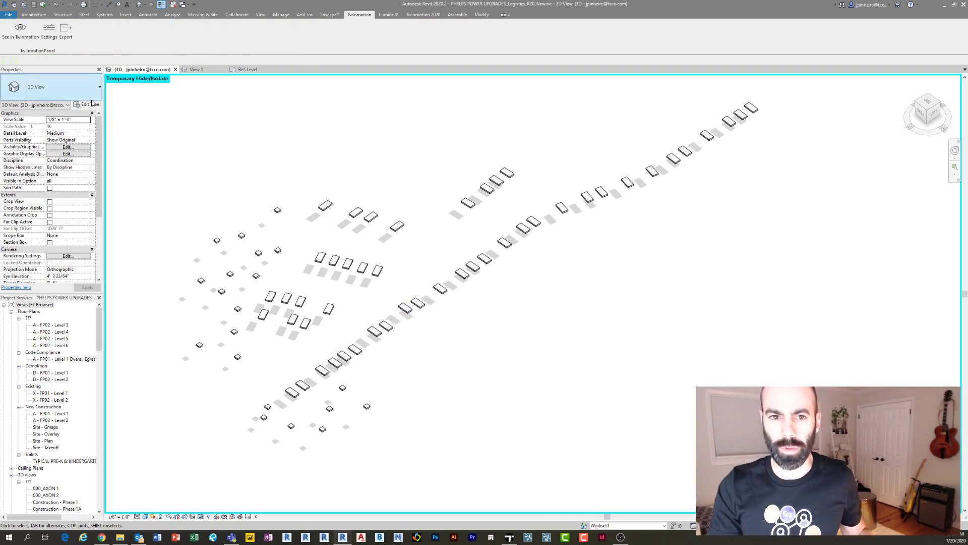
{"action": "left_click", "coordinate": [66, 33]}
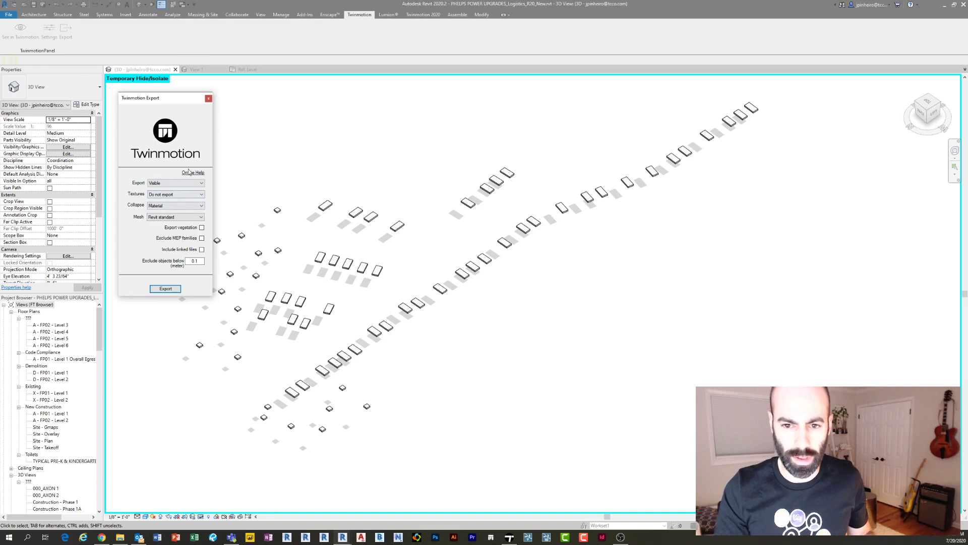
{"action": "left_click_drag", "start_coordinate": [162, 105], "coordinate": [156, 99]}
{"action": "left_click", "coordinate": [157, 181]}
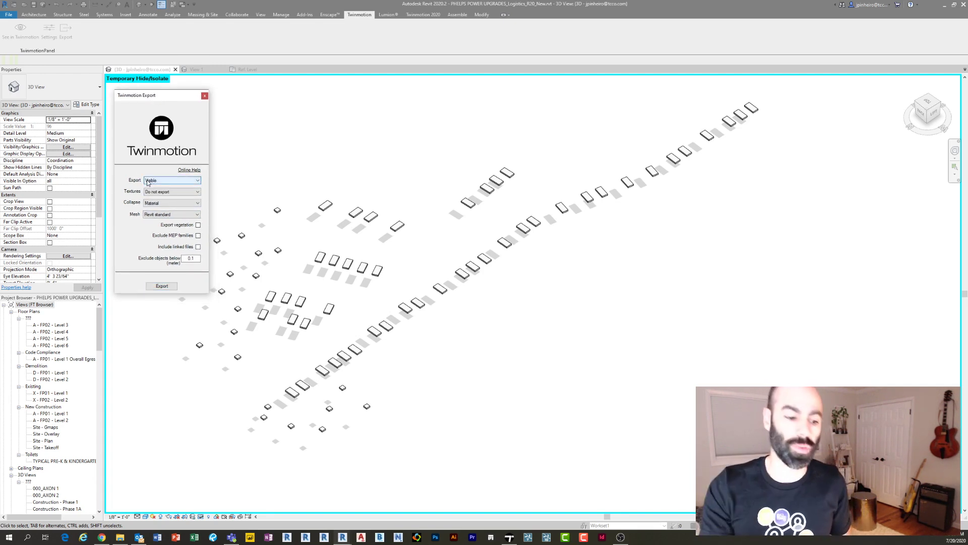
{"action": "left_click", "coordinate": [160, 195]}
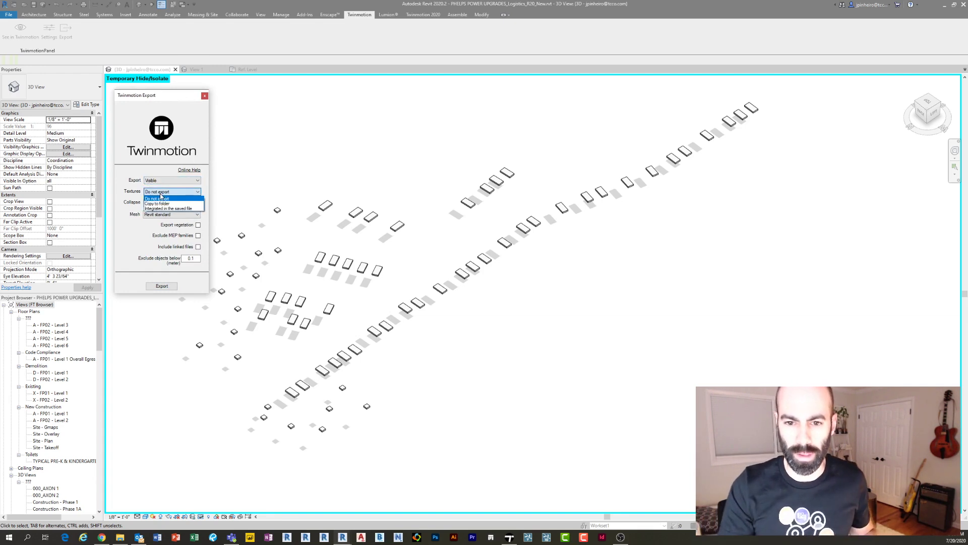
{"action": "left_click", "coordinate": [161, 197]}
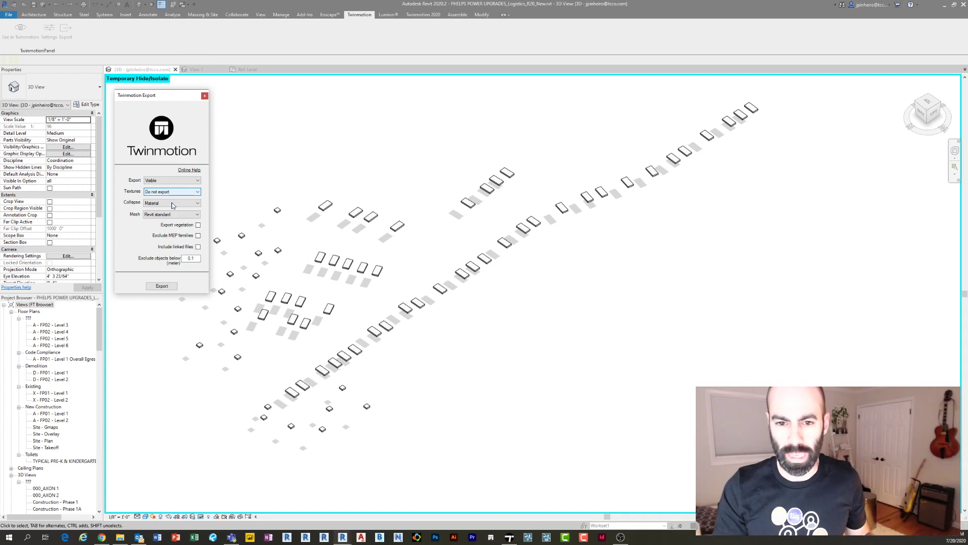
{"action": "left_click", "coordinate": [171, 204]}
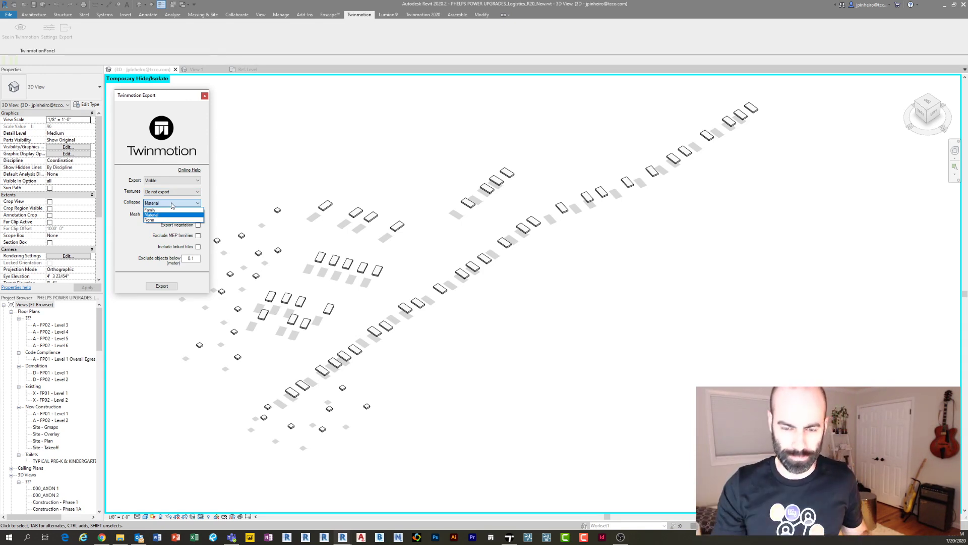
{"action": "left_click", "coordinate": [156, 221]}
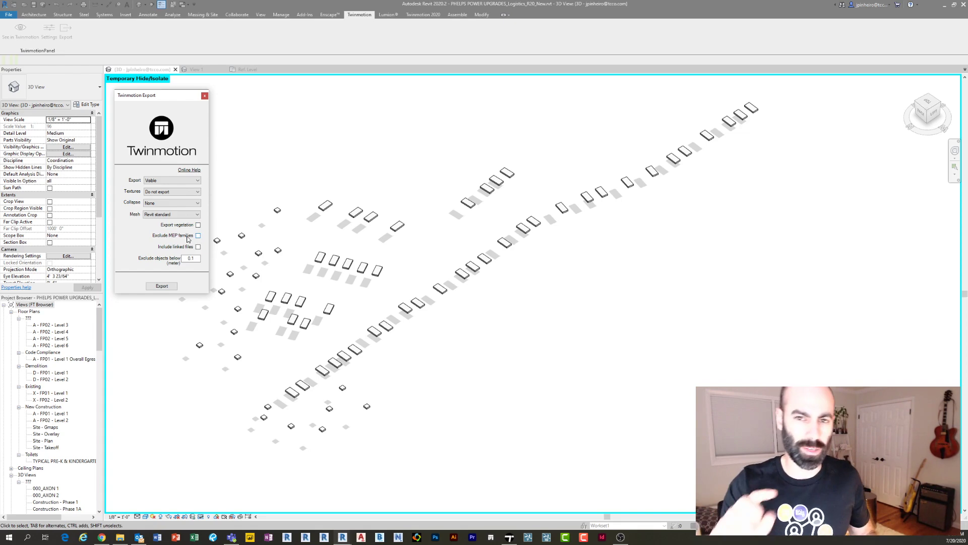
Step: Export the placeholders as an FBX to the Desktop, then return to Twinmotion
{"action": "left_click", "coordinate": [158, 286]}
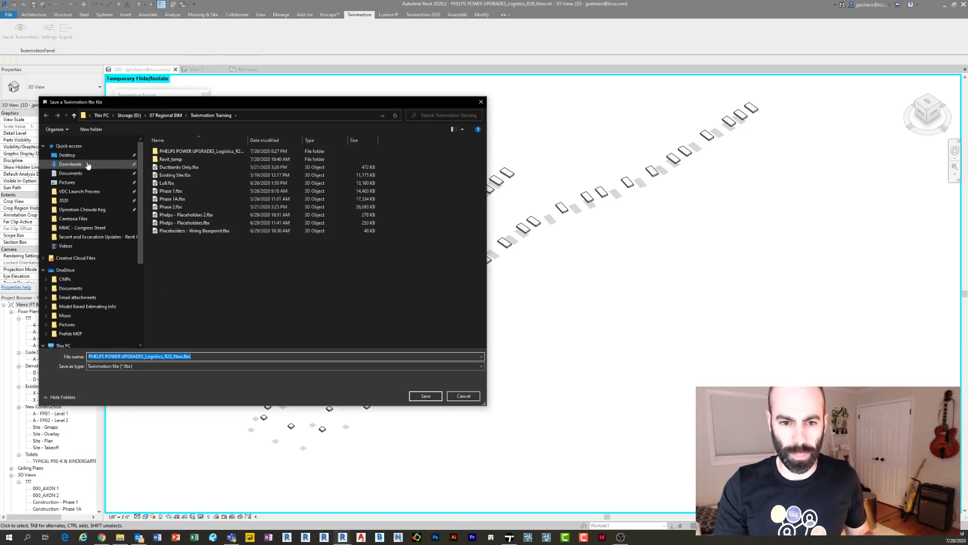
{"action": "left_click", "coordinate": [79, 156]}
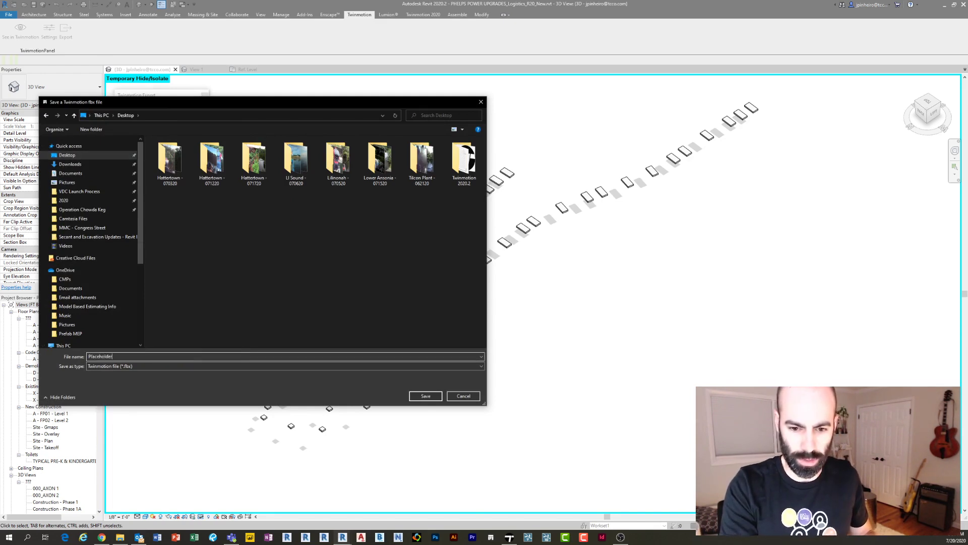
{"action": "key", "text": "Return"}
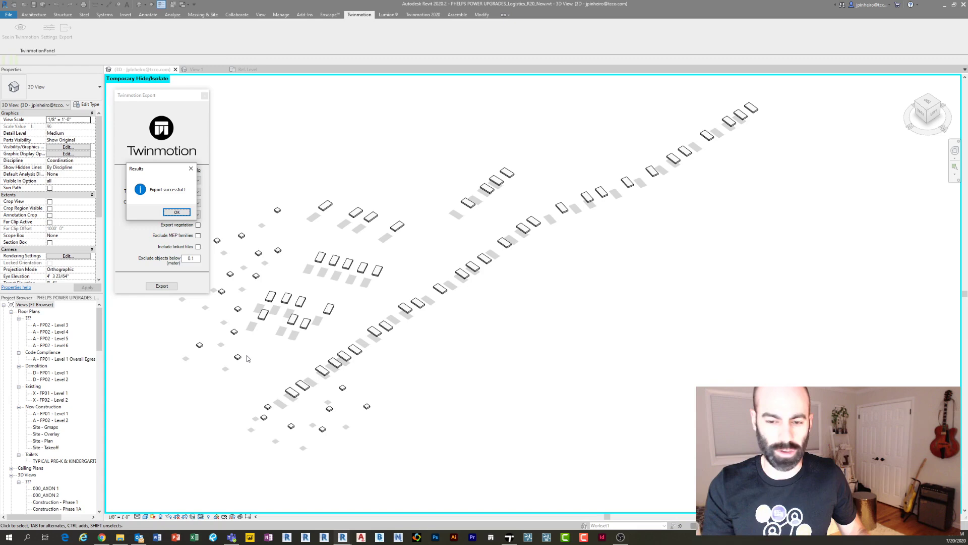
{"action": "left_click", "coordinate": [174, 213]}
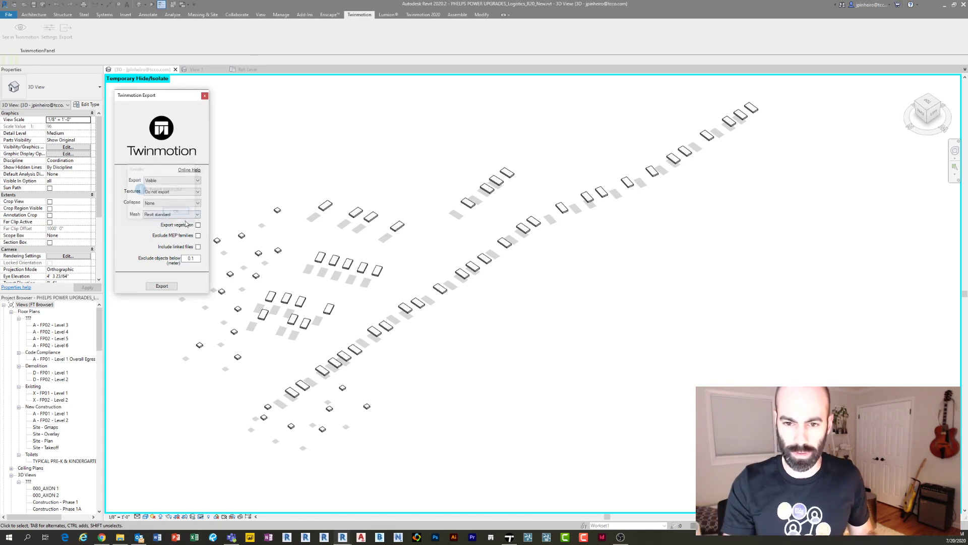
{"action": "left_click", "coordinate": [204, 96]}
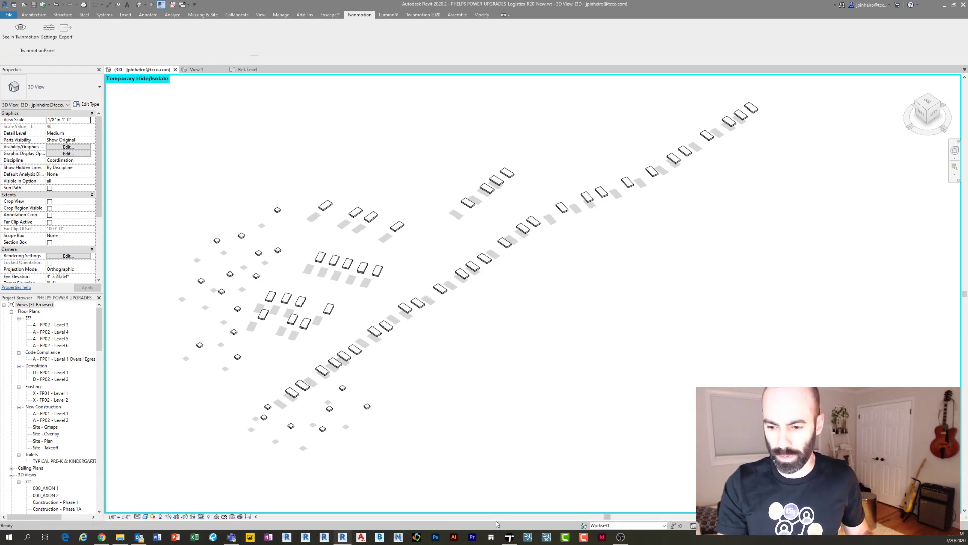
{"action": "left_click", "coordinate": [508, 538]}
Step: Widen the aerial view, open the Scenegraph, collapse Existing Context (Remain) and focus Phase 1A.fbx
{"action": "scroll", "coordinate": [489, 210], "scroll_direction": "up", "scroll_amount": 3}
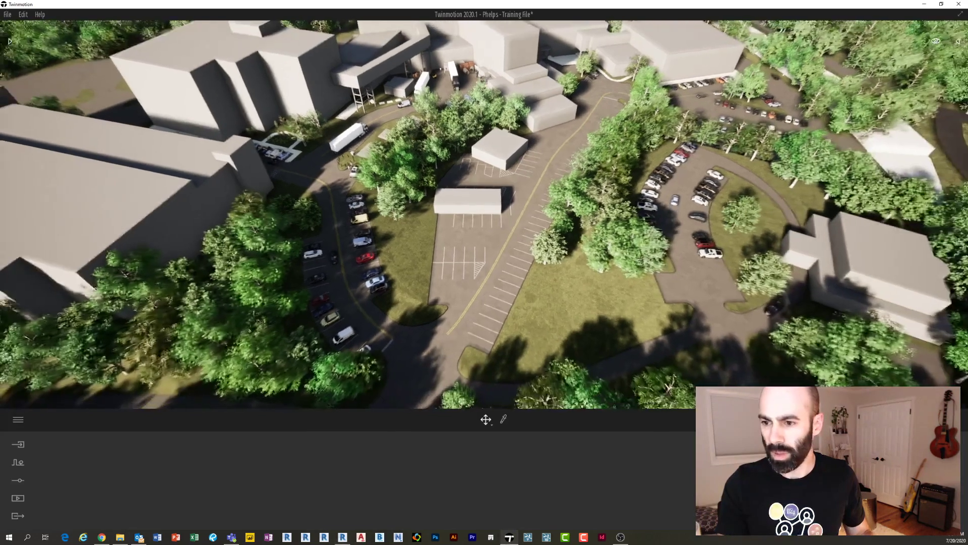
{"action": "scroll", "coordinate": [502, 224], "scroll_direction": "down", "scroll_amount": 6}
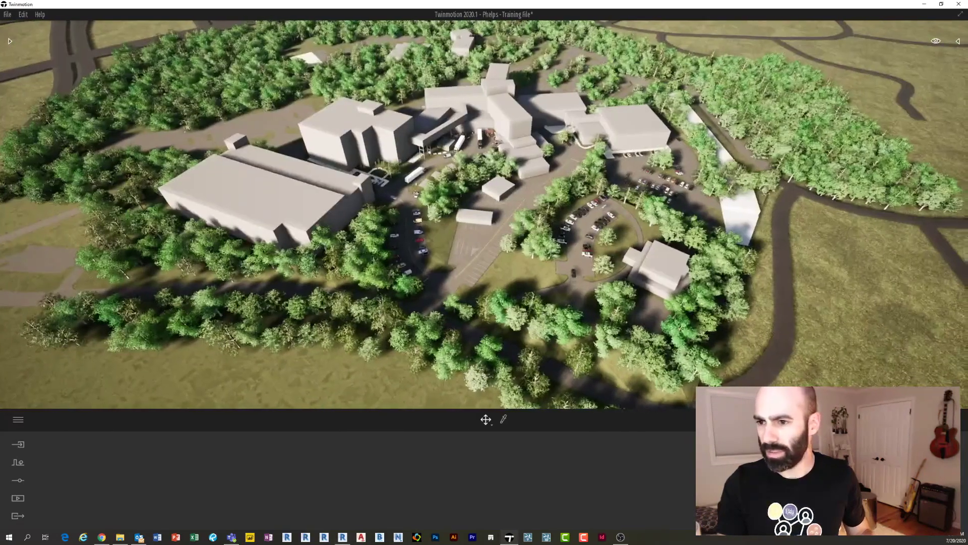
{"action": "left_click_drag", "start_coordinate": [839, 82], "coordinate": [840, 83]}
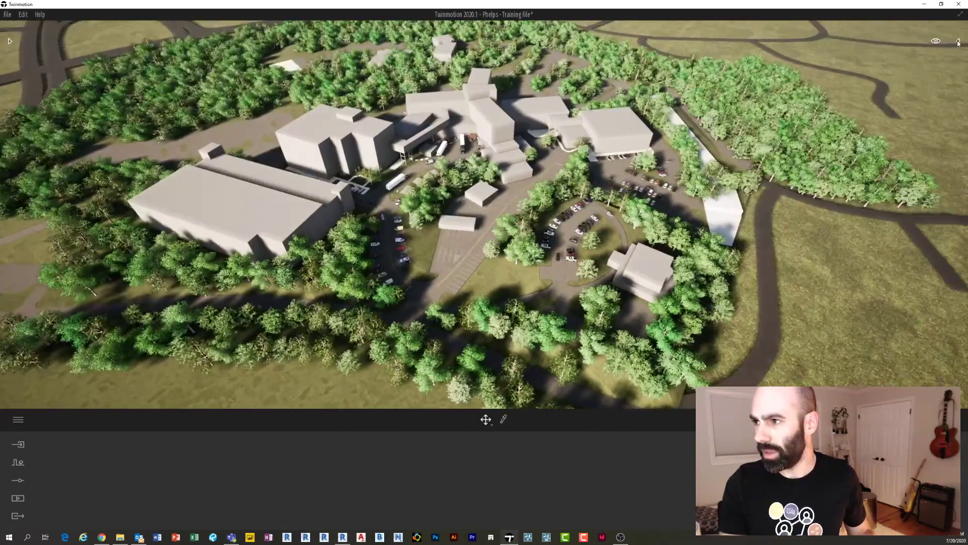
{"action": "left_click", "coordinate": [958, 42]}
{"action": "left_click", "coordinate": [853, 83]}
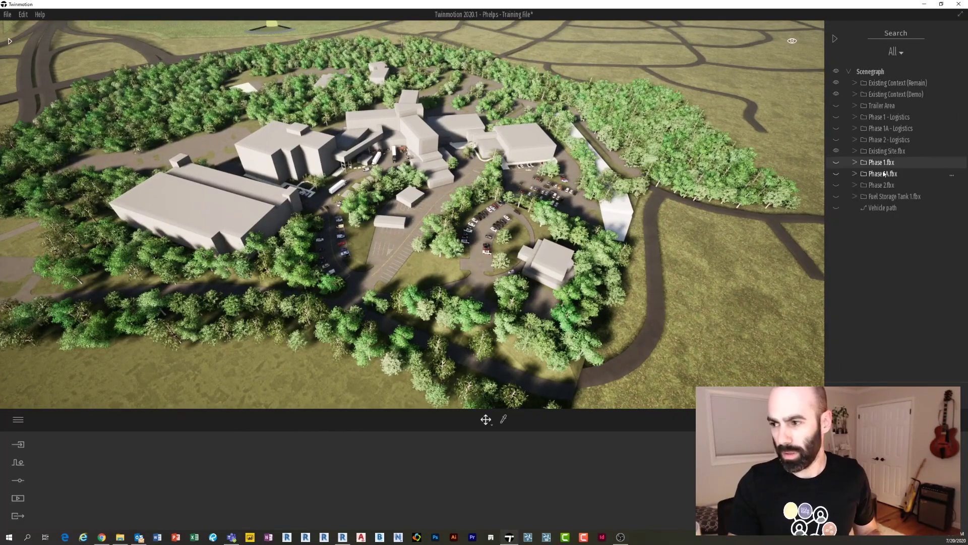
{"action": "double_click", "coordinate": [882, 173]}
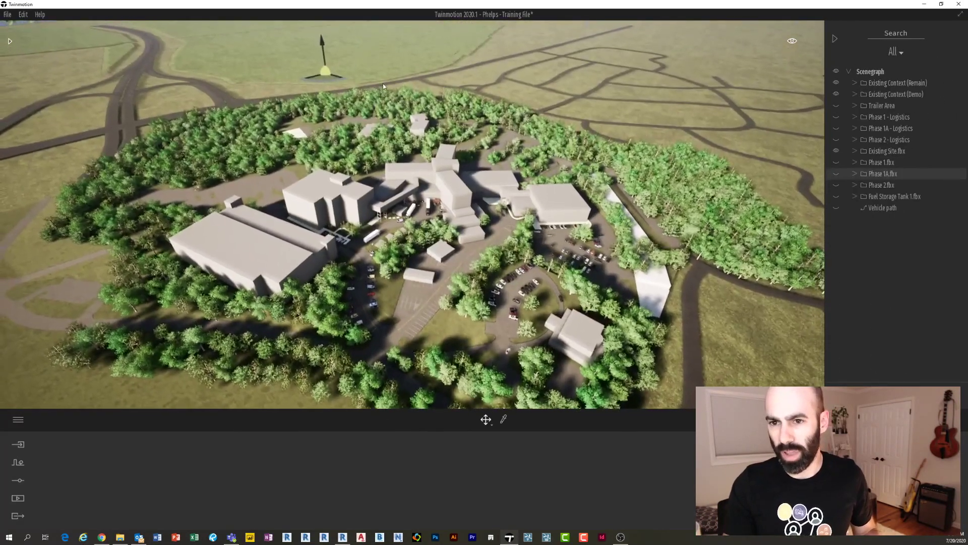
Step: Expand Existing Site.fbx to inspect its Phelps - Asphalt Road material, then collapse it
{"action": "left_click", "coordinate": [863, 151]}
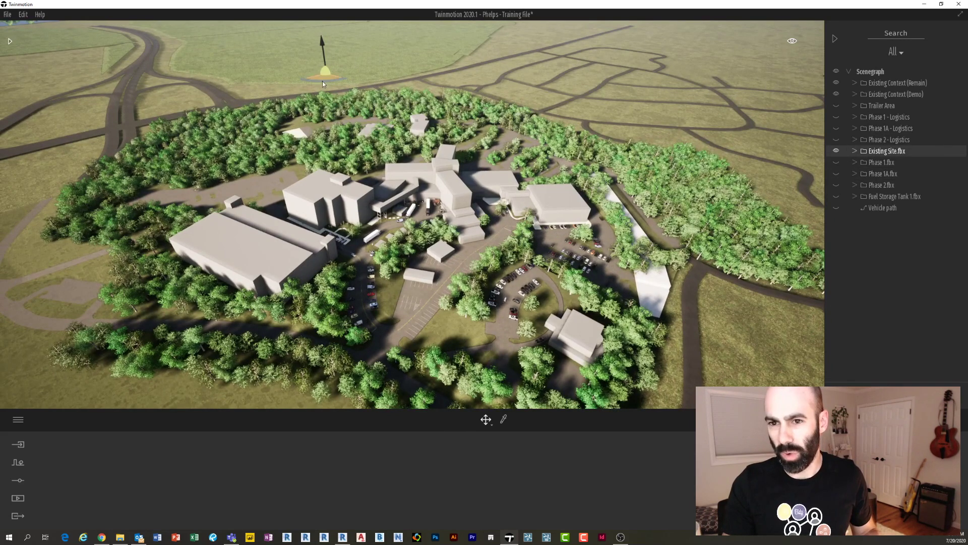
{"action": "left_click", "coordinate": [857, 151]}
{"action": "left_click", "coordinate": [885, 186]}
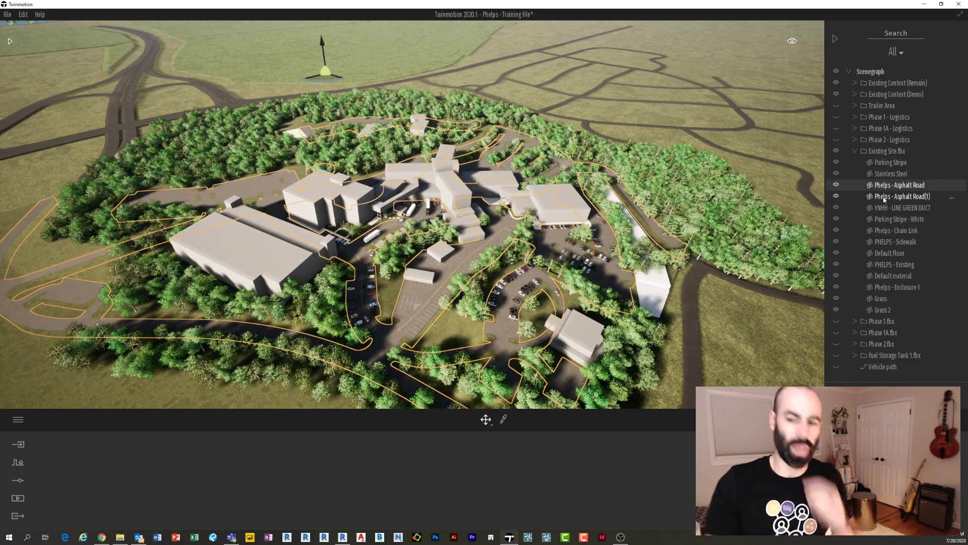
{"action": "left_click", "coordinate": [869, 153]}
{"action": "left_click", "coordinate": [854, 151]}
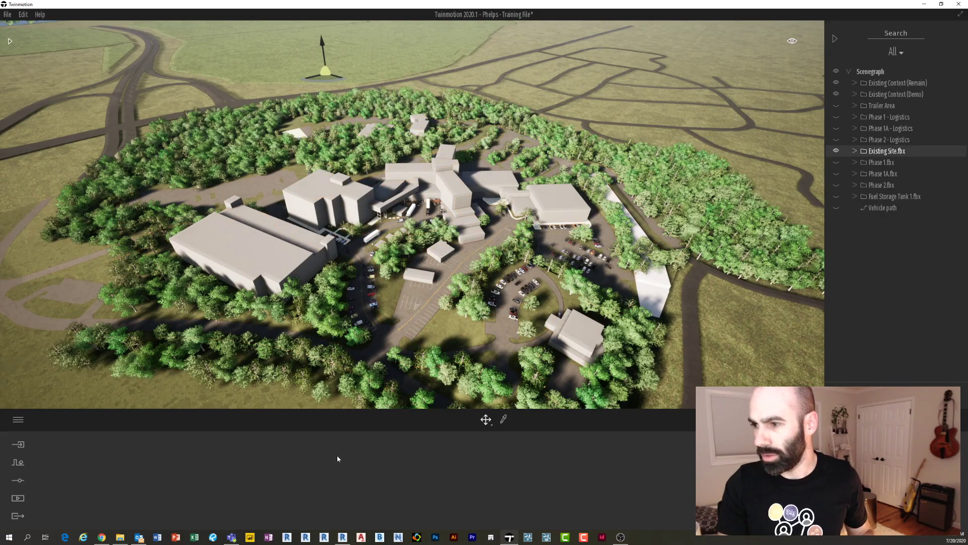
Step: Import Placeholders.fbx from the Desktop with Collapse set to Keep hierarchy
{"action": "left_click", "coordinate": [19, 446]}
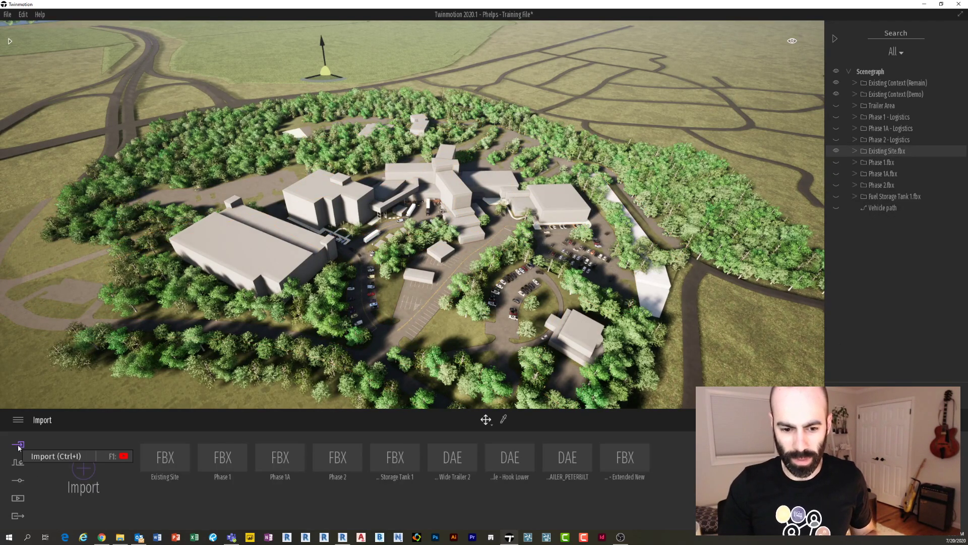
{"action": "left_click", "coordinate": [83, 468]}
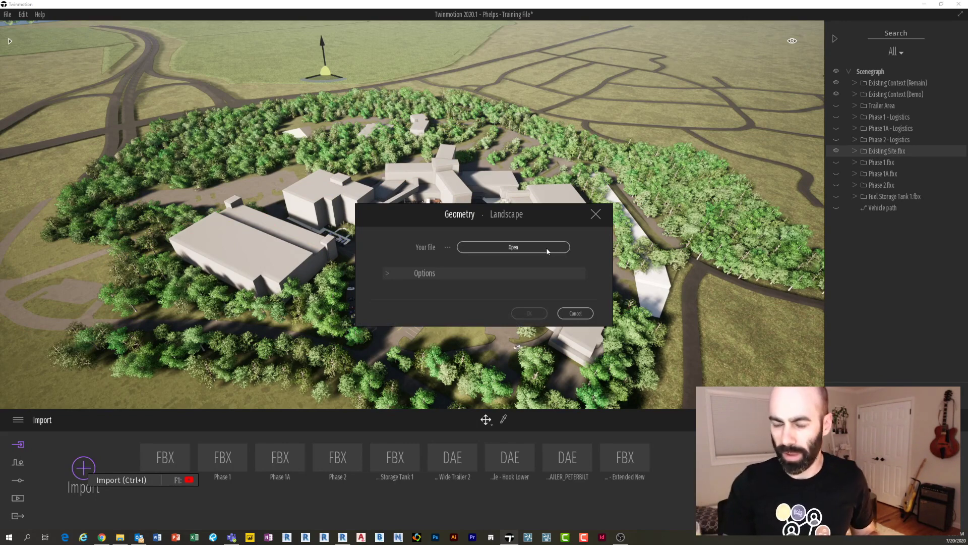
{"action": "left_click", "coordinate": [447, 272]}
{"action": "left_click", "coordinate": [488, 201]}
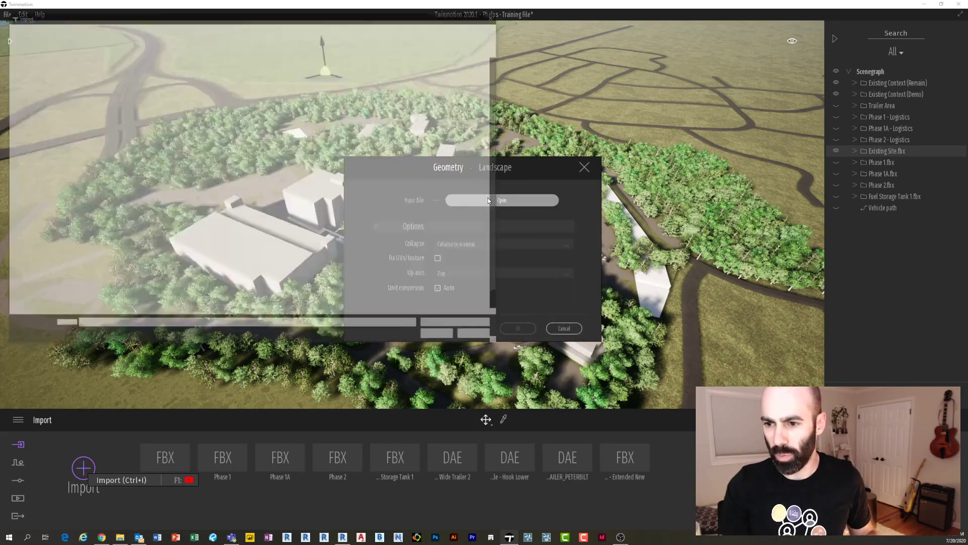
{"action": "left_click", "coordinate": [41, 72]}
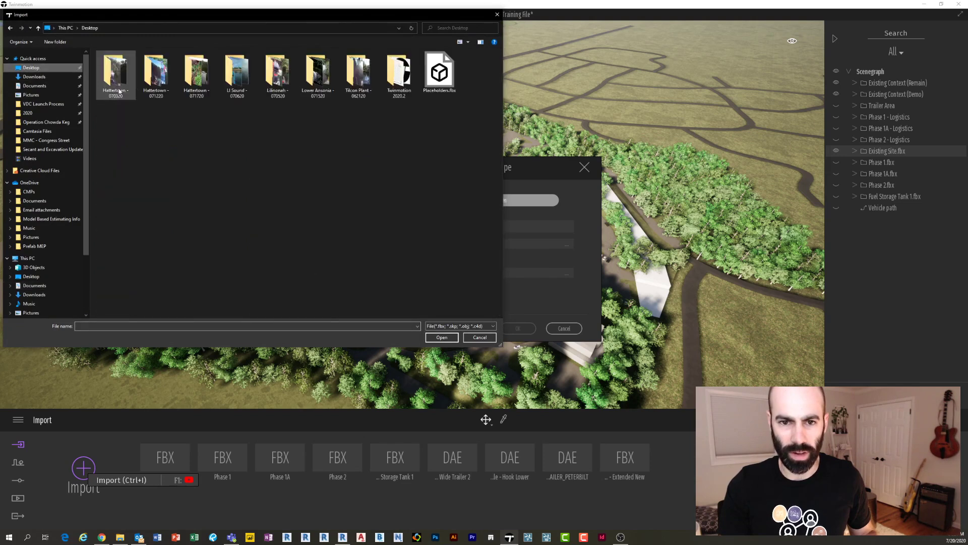
{"action": "left_click", "coordinate": [439, 73]}
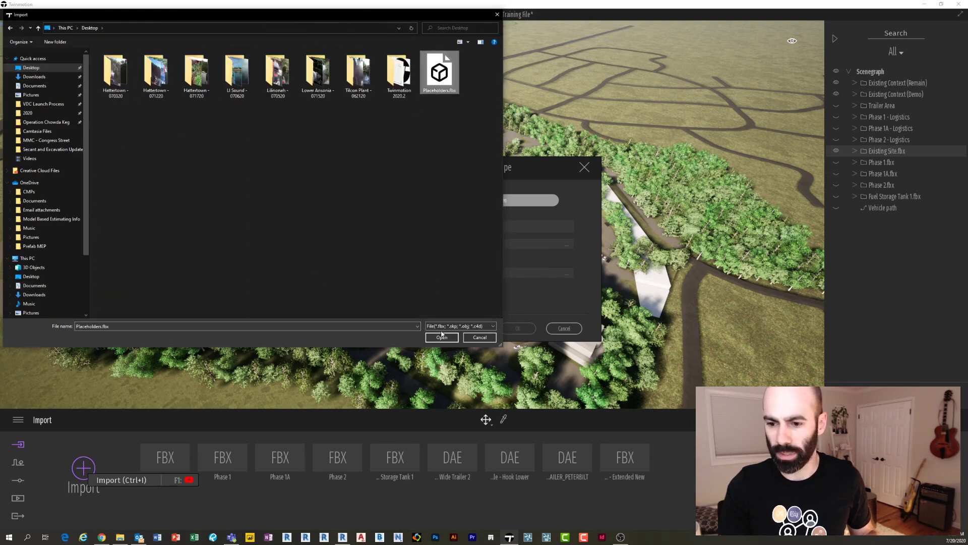
{"action": "left_click", "coordinate": [442, 337]}
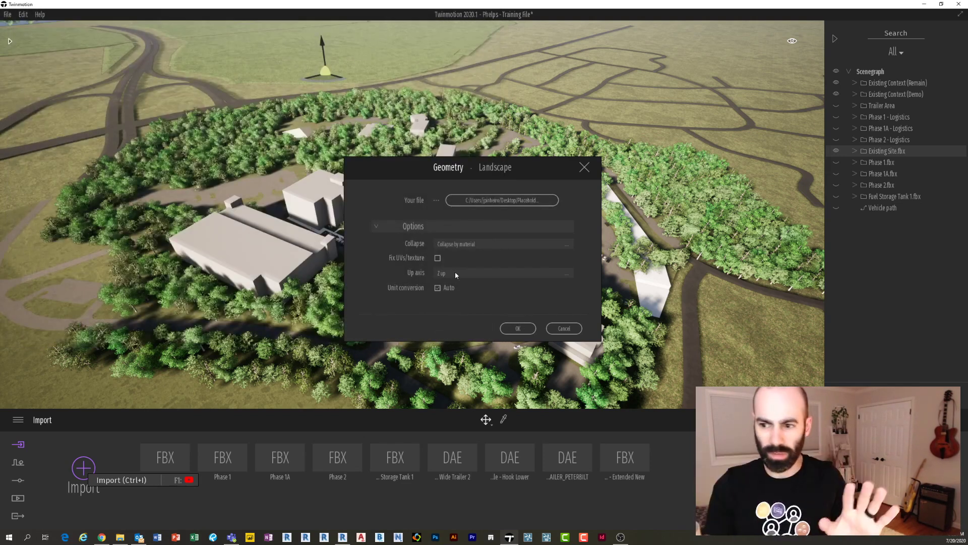
{"action": "left_click", "coordinate": [488, 246]}
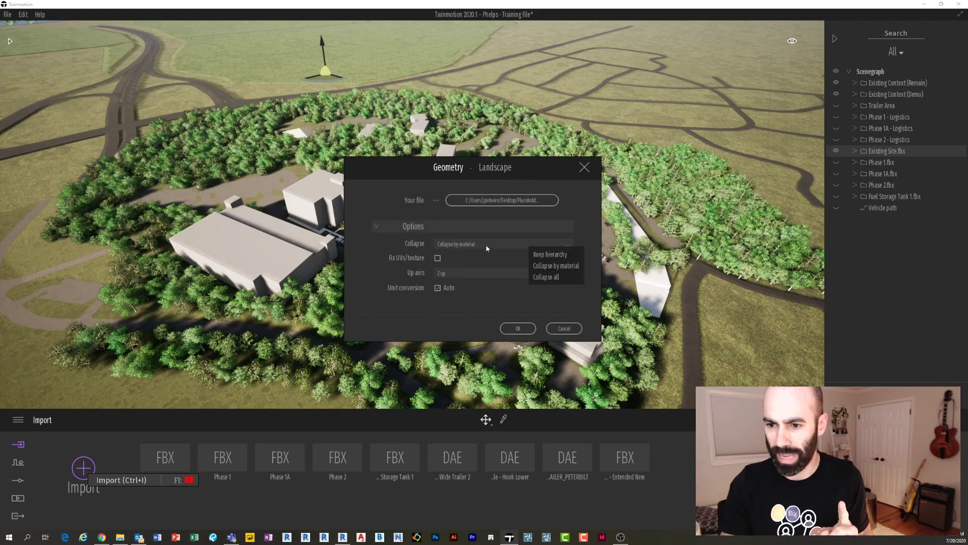
{"action": "left_click", "coordinate": [549, 258]}
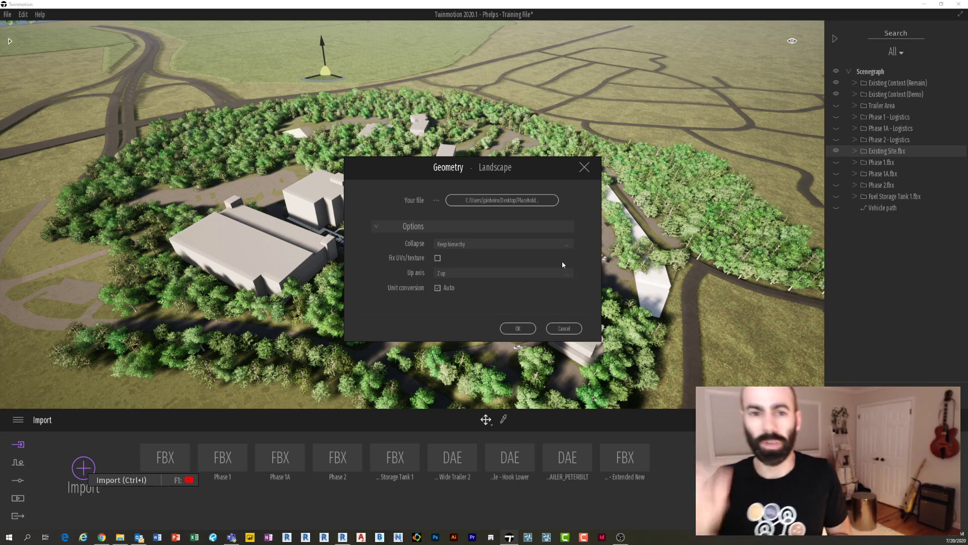
{"action": "left_click", "coordinate": [518, 328]}
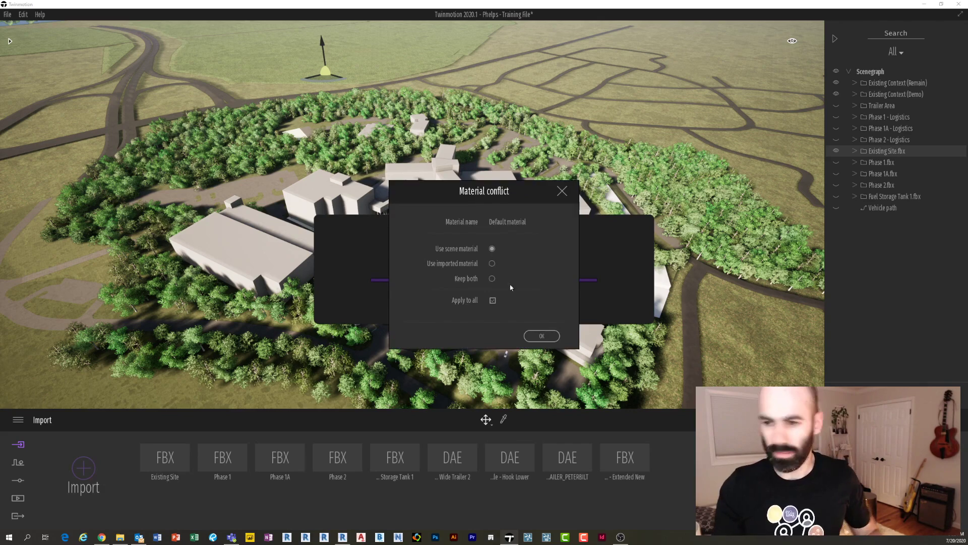
{"action": "left_click", "coordinate": [540, 336]}
{"action": "scroll", "coordinate": [458, 317], "scroll_direction": "up", "scroll_amount": 6}
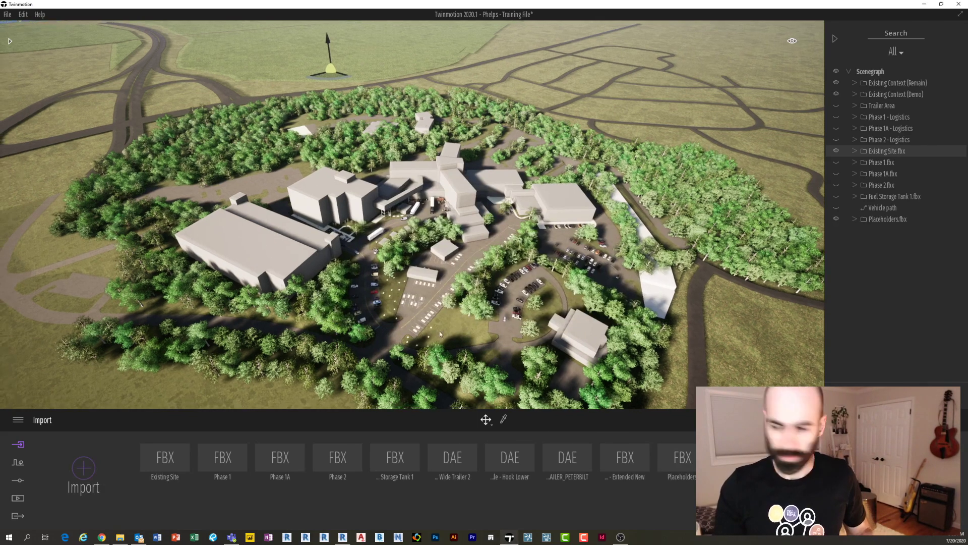
{"action": "scroll", "coordinate": [438, 273], "scroll_direction": "up", "scroll_amount": 8}
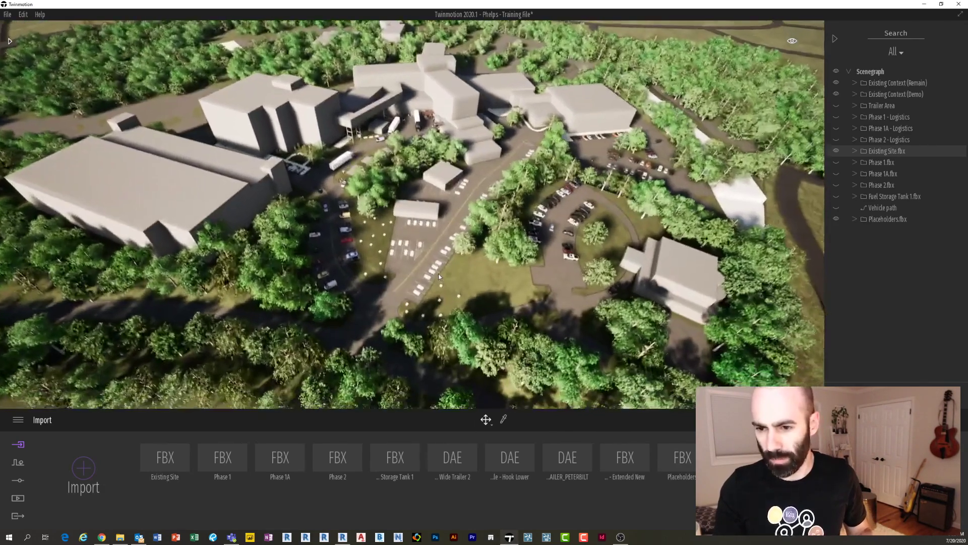
{"action": "scroll", "coordinate": [446, 250], "scroll_direction": "down", "scroll_amount": 5}
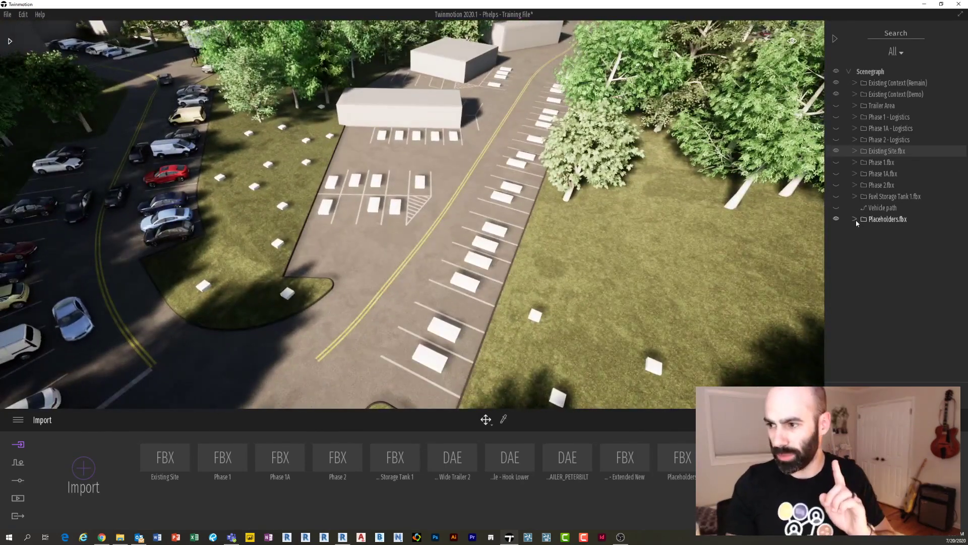
{"action": "left_click", "coordinate": [855, 219]}
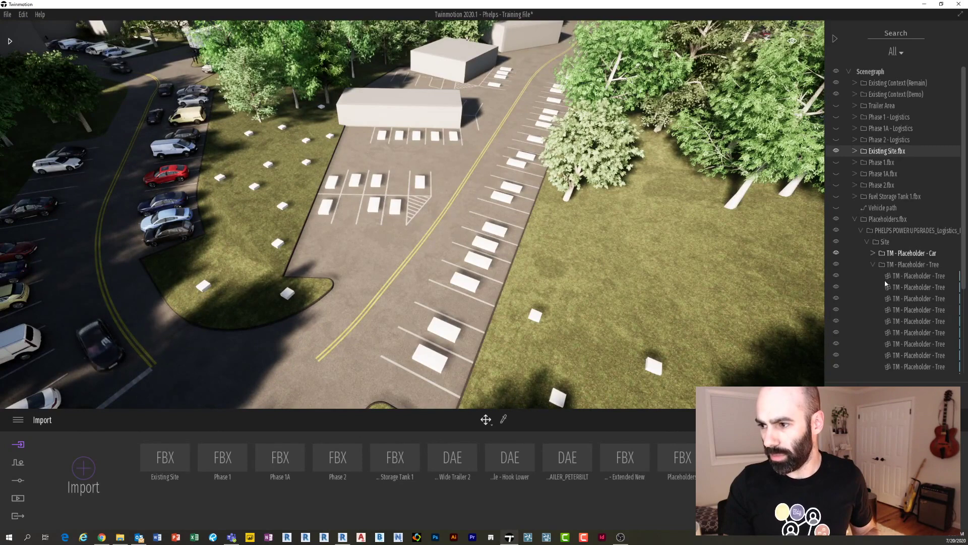
{"action": "left_click", "coordinate": [873, 253]}
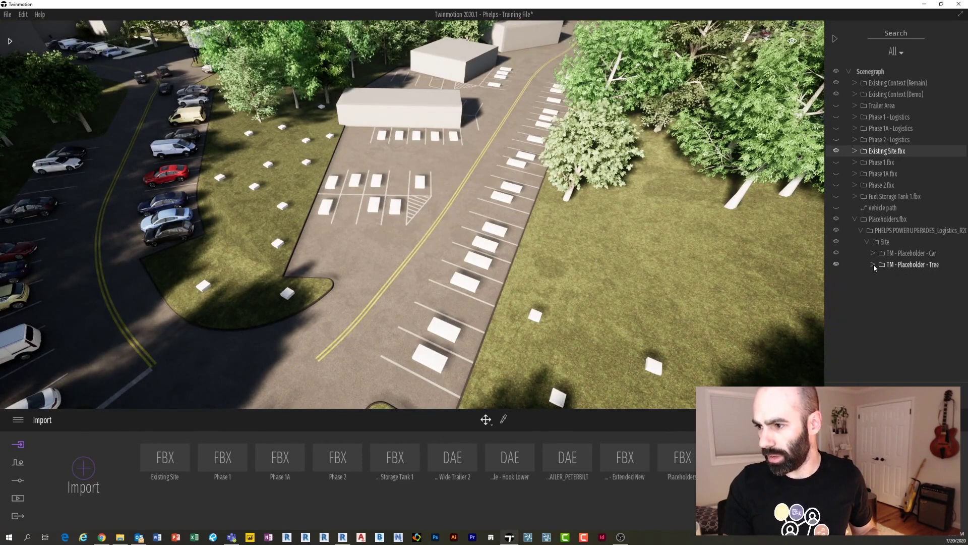
{"action": "left_click", "coordinate": [880, 235]}
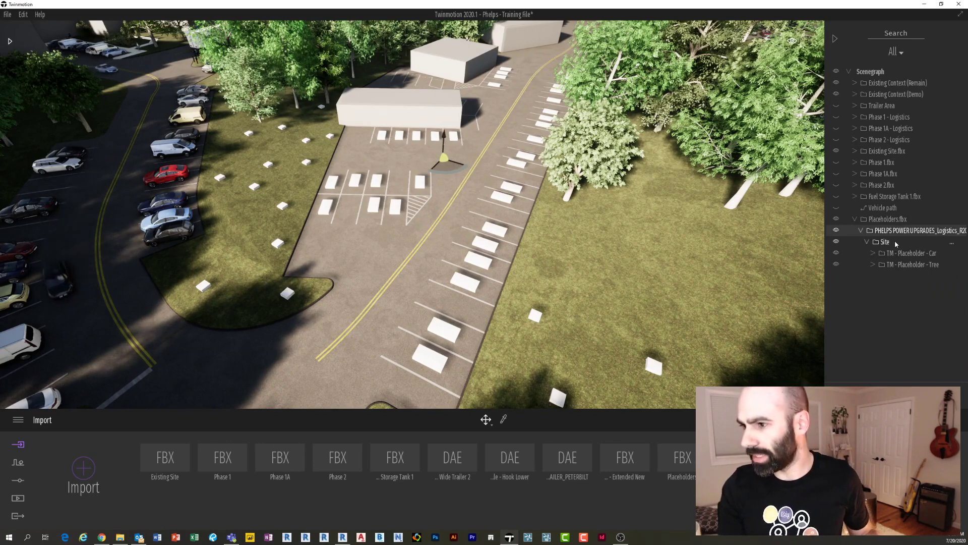
{"action": "left_click", "coordinate": [893, 240]}
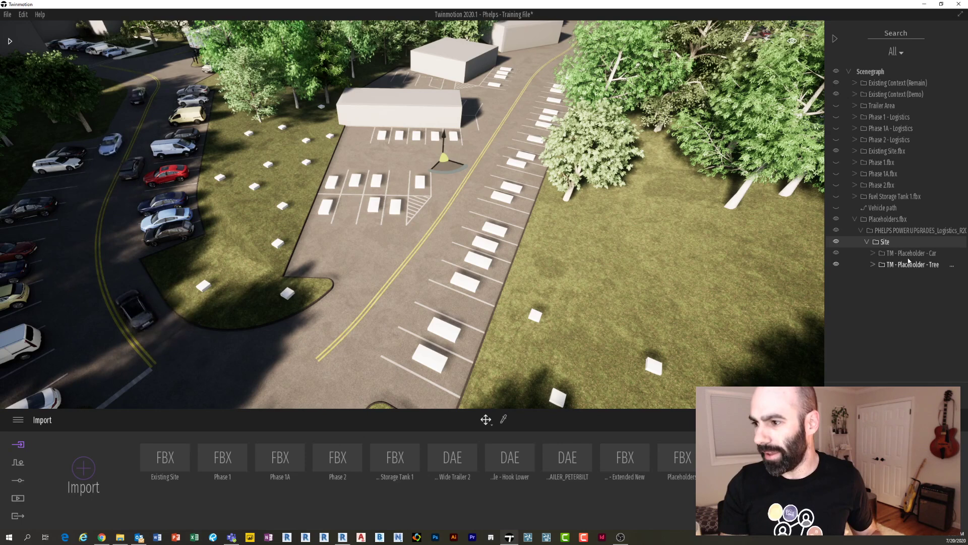
{"action": "left_click", "coordinate": [902, 253]}
{"action": "left_click", "coordinate": [902, 264], "text": "shift"}
{"action": "left_click", "coordinate": [873, 253]}
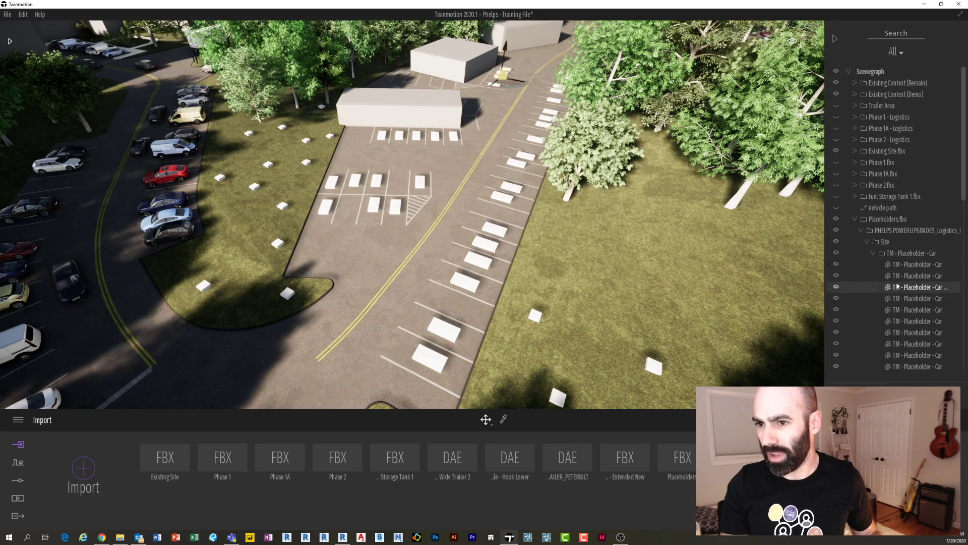
{"action": "left_click", "coordinate": [900, 311]}
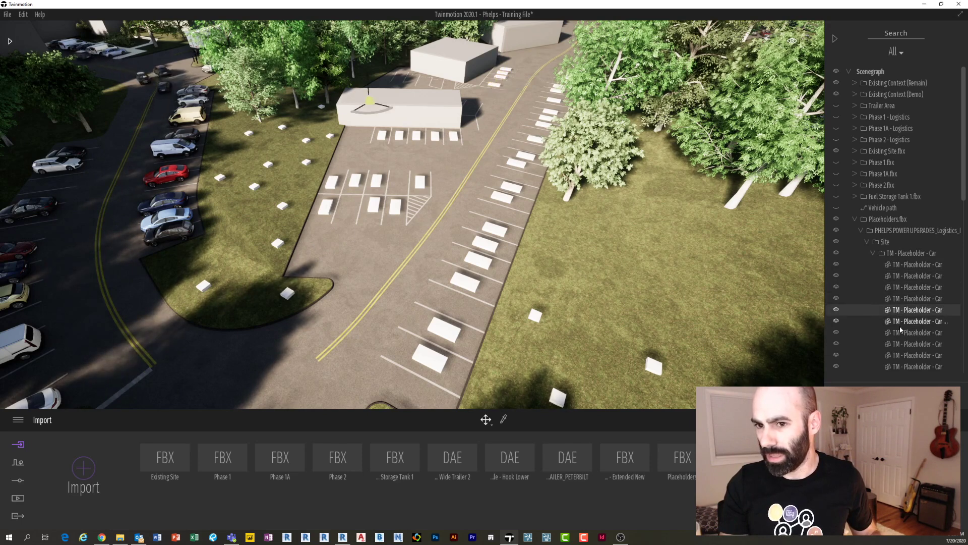
{"action": "left_click", "coordinate": [901, 324]}
{"action": "left_click", "coordinate": [395, 210]}
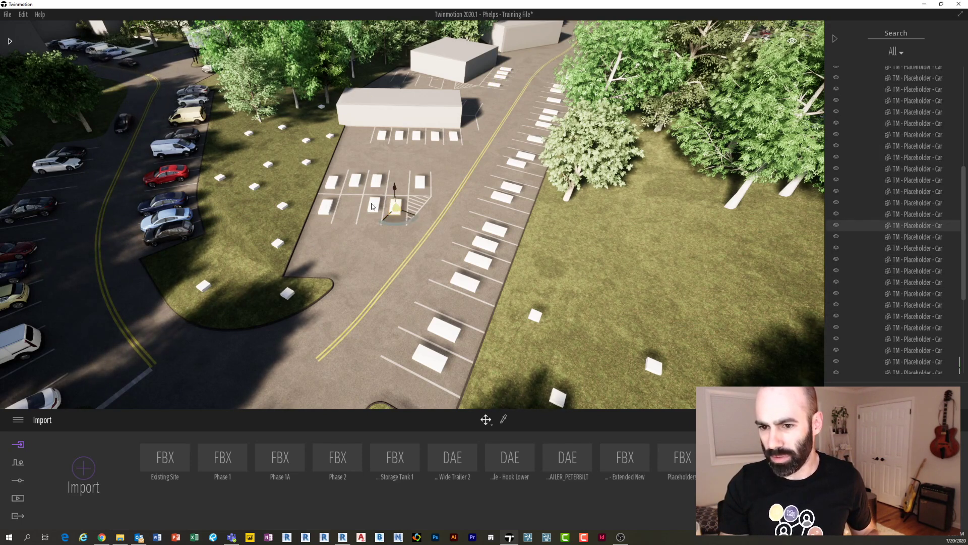
{"action": "left_click", "coordinate": [427, 187]}
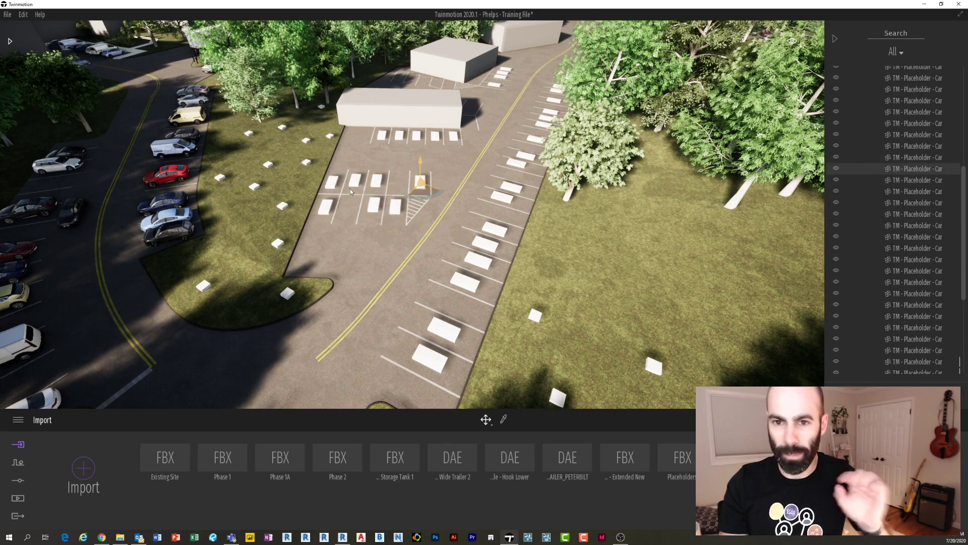
{"action": "left_click", "coordinate": [332, 183]}
{"action": "left_click", "coordinate": [322, 184]}
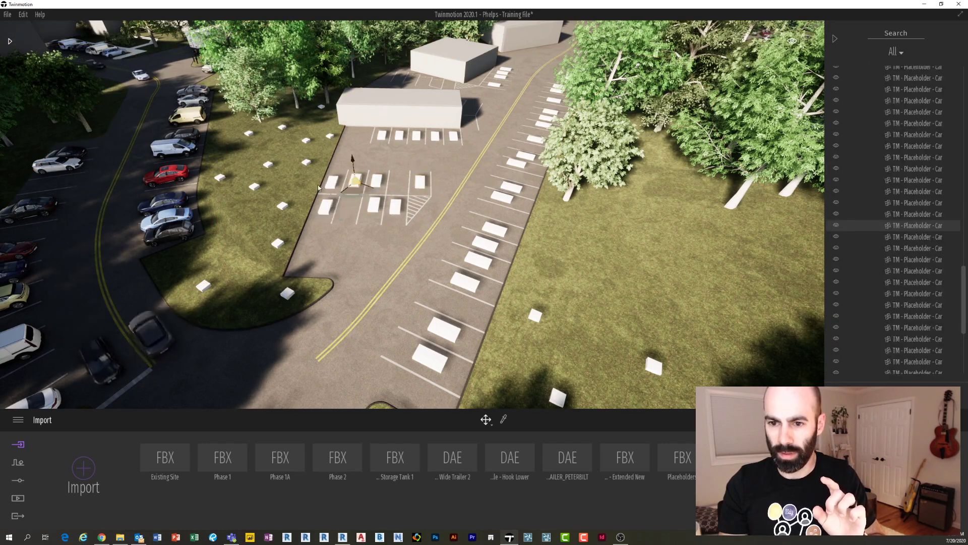
{"action": "left_click", "coordinate": [339, 194]}
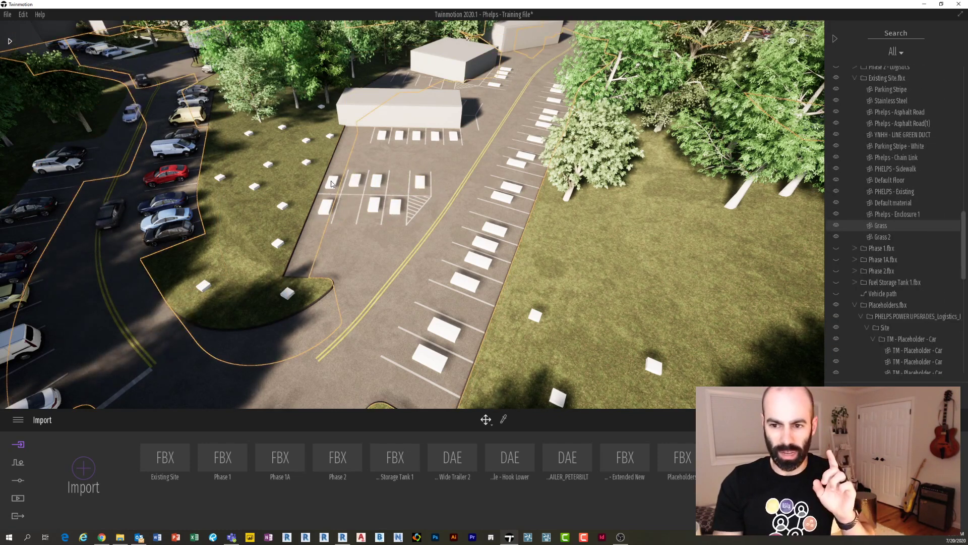
{"action": "left_click", "coordinate": [333, 183]}
Step: Select the TM - Placeholder - Car entries in the scene graph and choose Replace object
{"action": "key", "text": "Escape"}
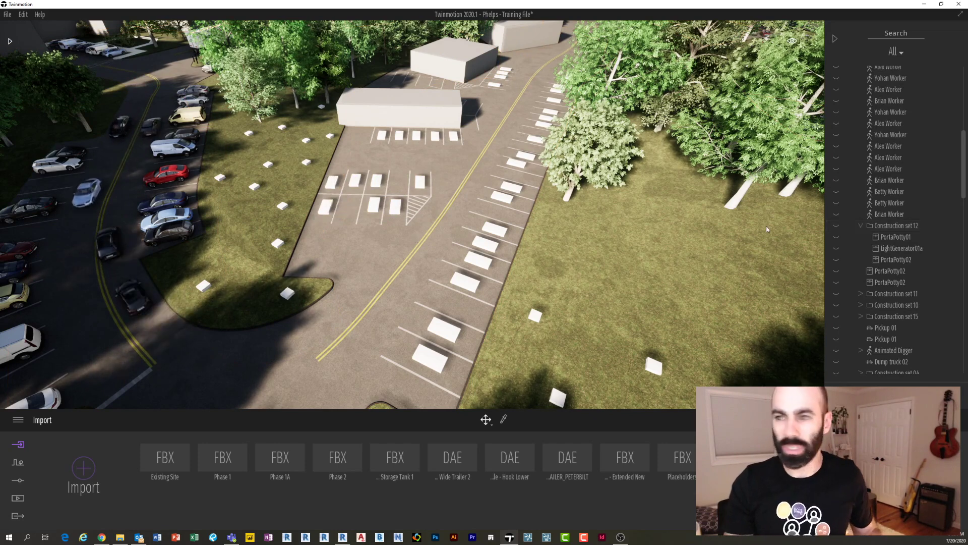
{"action": "left_click", "coordinate": [417, 191]}
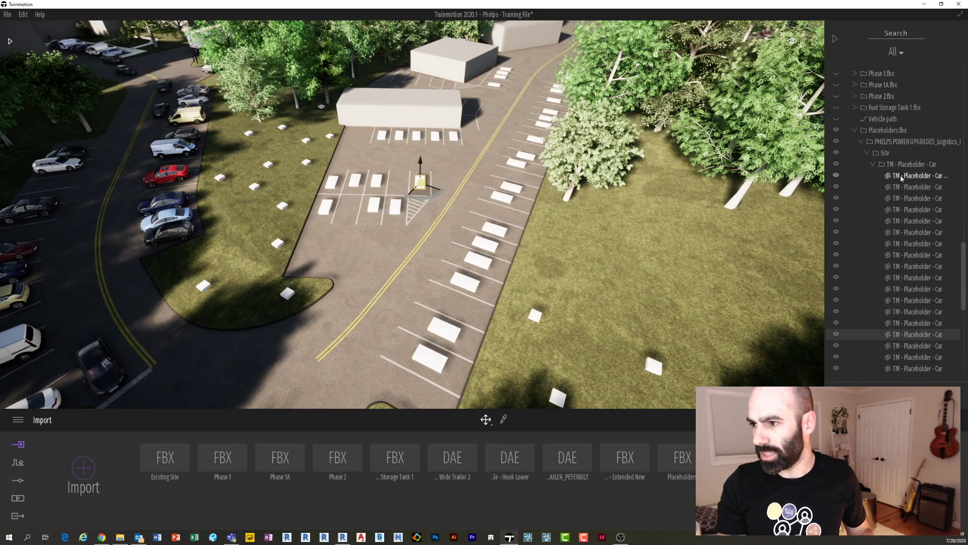
{"action": "scroll", "coordinate": [904, 208], "scroll_direction": "down", "scroll_amount": 3}
{"action": "left_click", "coordinate": [903, 214]}
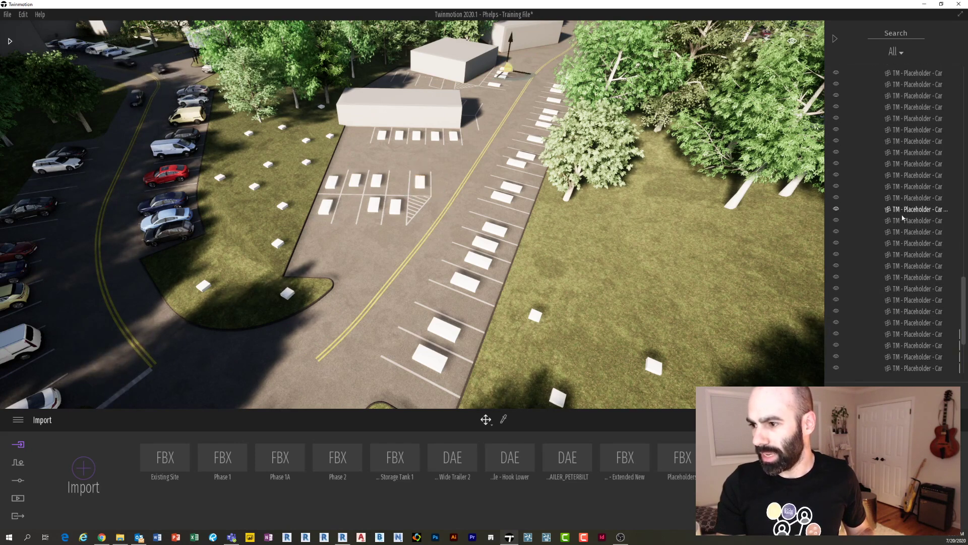
{"action": "scroll", "coordinate": [902, 252], "scroll_direction": "down", "scroll_amount": 5}
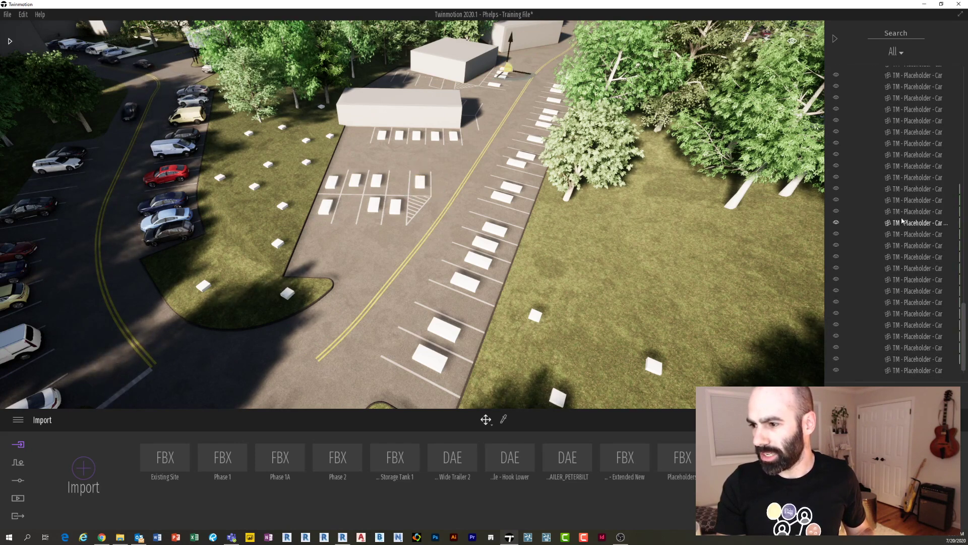
{"action": "left_click", "coordinate": [904, 358]}
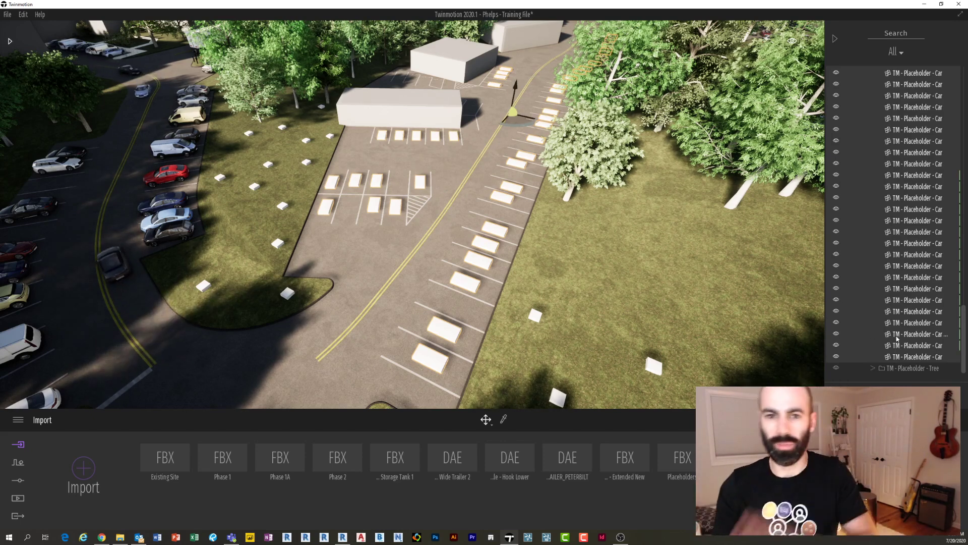
{"action": "right_click", "coordinate": [898, 208]}
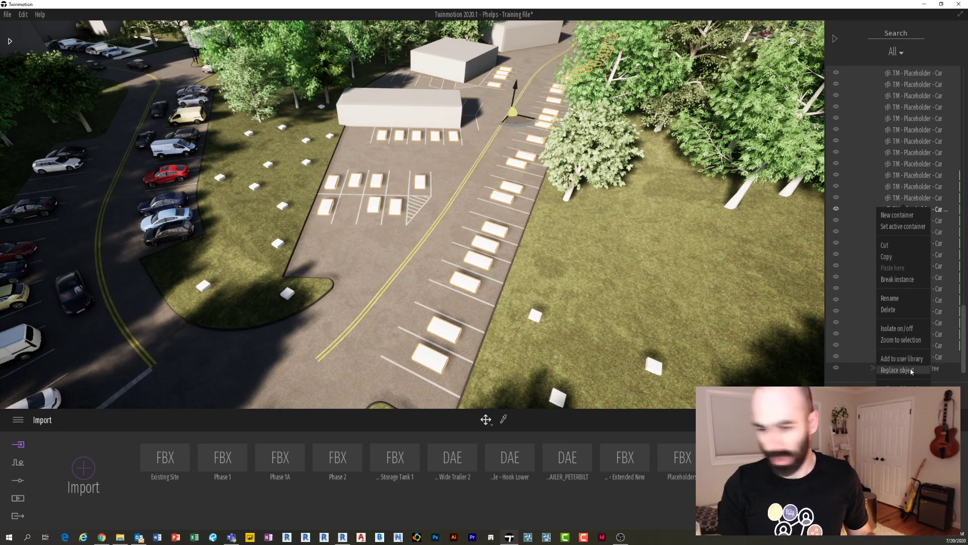
{"action": "left_click", "coordinate": [897, 370]}
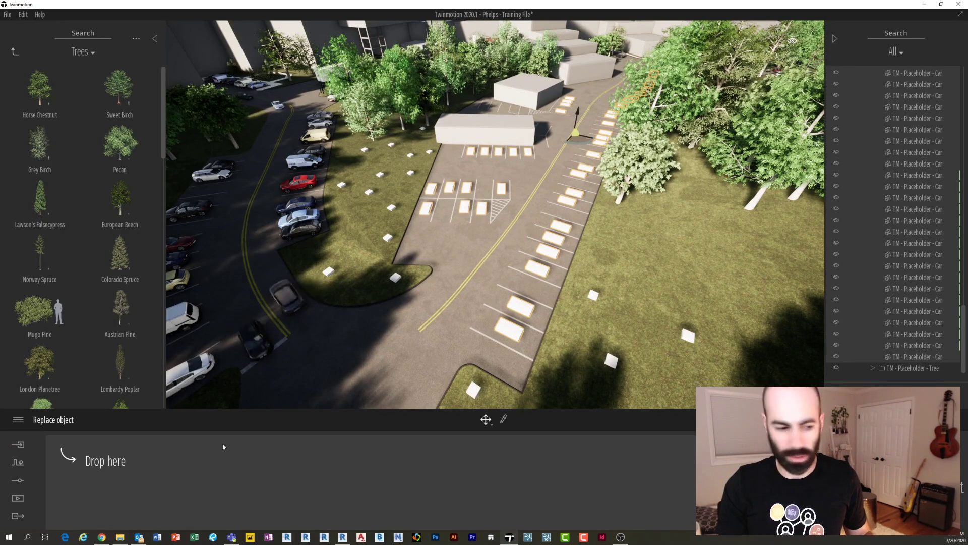
Step: Browse the library from Trees to the Vehicles > Cars collection
{"action": "left_click", "coordinate": [15, 51]}
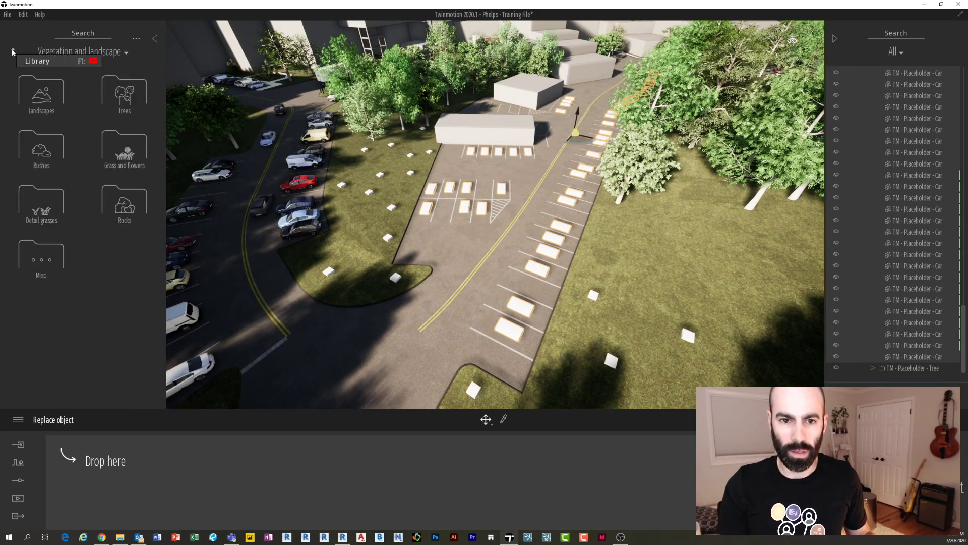
{"action": "left_click", "coordinate": [15, 51]}
{"action": "left_click", "coordinate": [45, 152]}
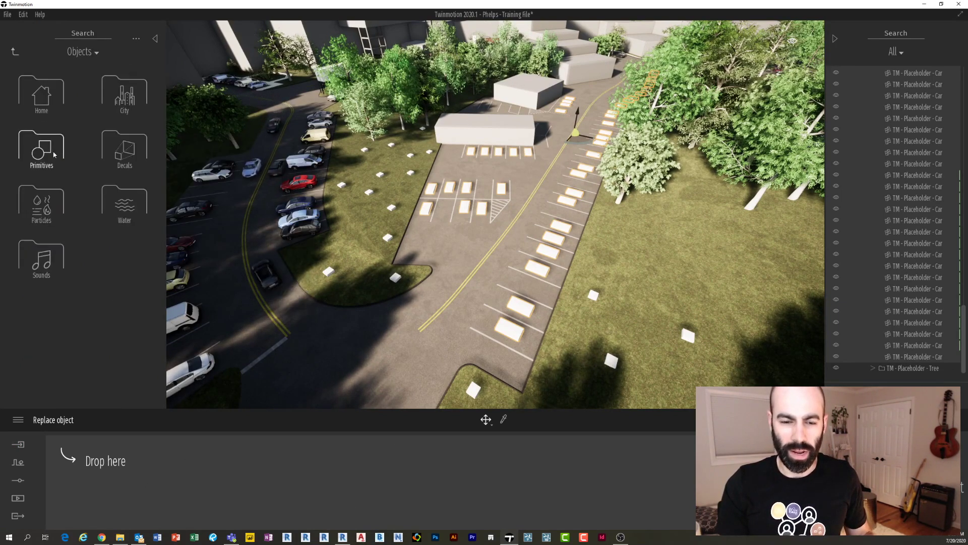
{"action": "right_click", "coordinate": [126, 185]}
{"action": "left_click", "coordinate": [125, 202]}
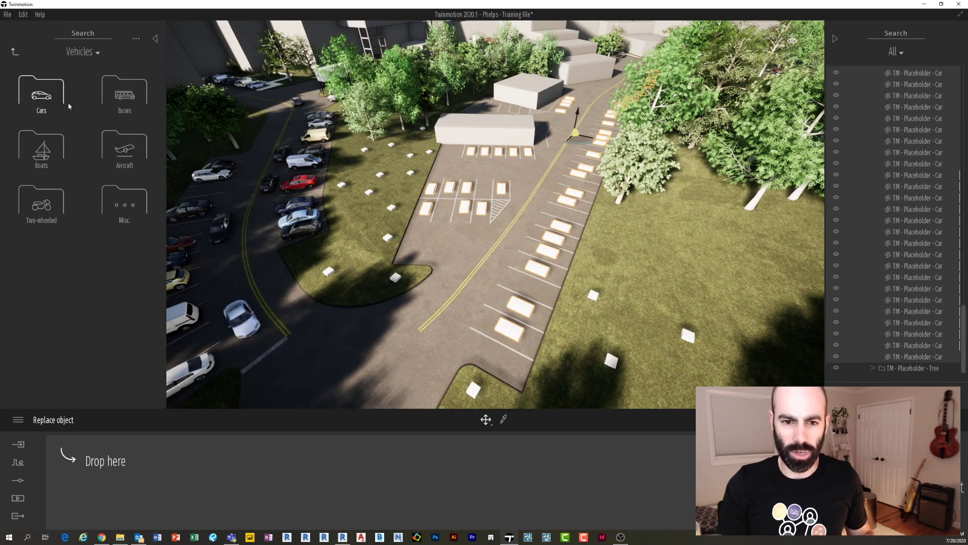
{"action": "left_click", "coordinate": [50, 101]}
Step: Replace the placeholders with Break 01, Coupe 01, Pickup 01, Sedan 02, Sedan 06, Van 01 and Suv 02
{"action": "left_click_drag", "start_coordinate": [52, 107], "coordinate": [96, 462]}
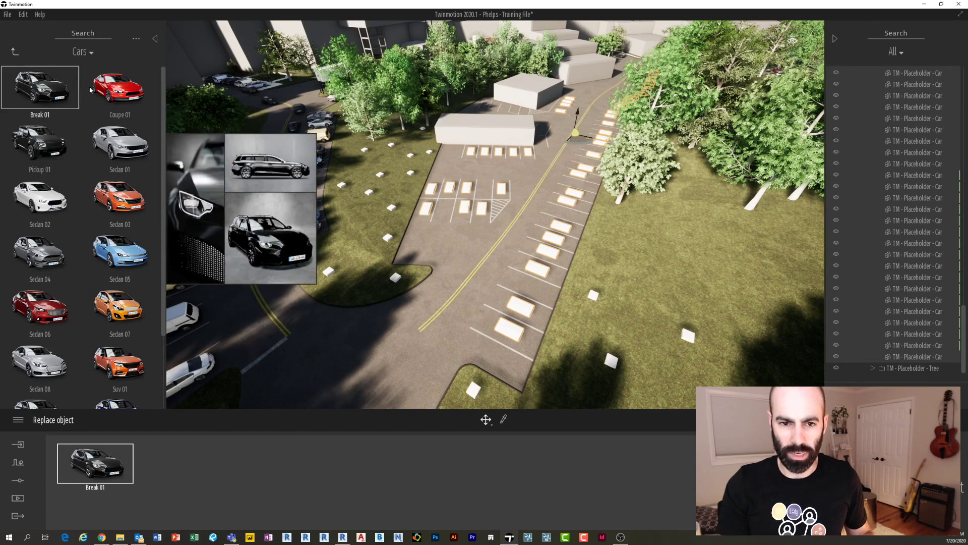
{"action": "left_click_drag", "start_coordinate": [118, 90], "coordinate": [212, 459]}
{"action": "left_click_drag", "start_coordinate": [48, 141], "coordinate": [252, 464]}
{"action": "left_click_drag", "start_coordinate": [40, 195], "coordinate": [325, 472]}
{"action": "left_click_drag", "start_coordinate": [40, 303], "coordinate": [407, 466]}
{"action": "scroll", "coordinate": [101, 323], "scroll_direction": "down", "scroll_amount": 2}
{"action": "left_click_drag", "start_coordinate": [119, 375], "coordinate": [469, 469]}
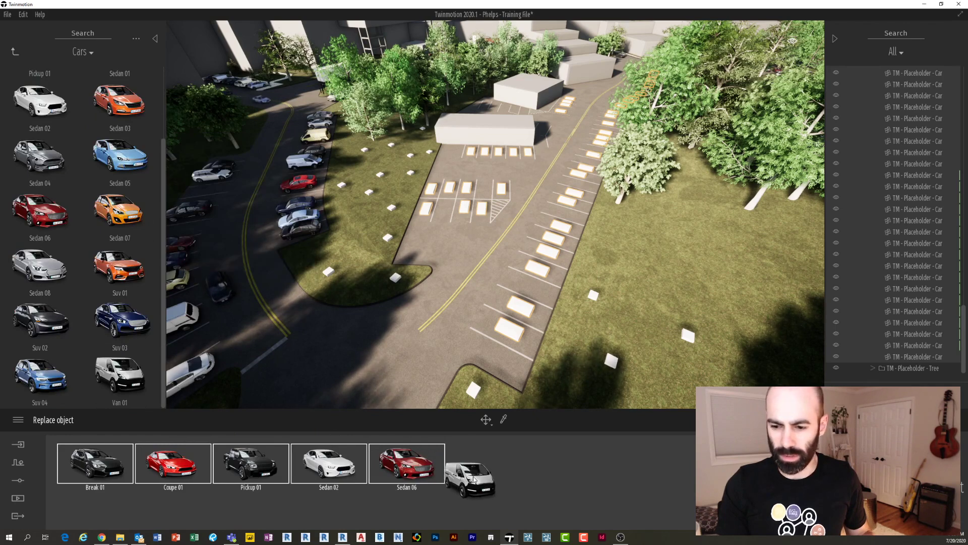
{"action": "left_click_drag", "start_coordinate": [41, 318], "coordinate": [565, 453]}
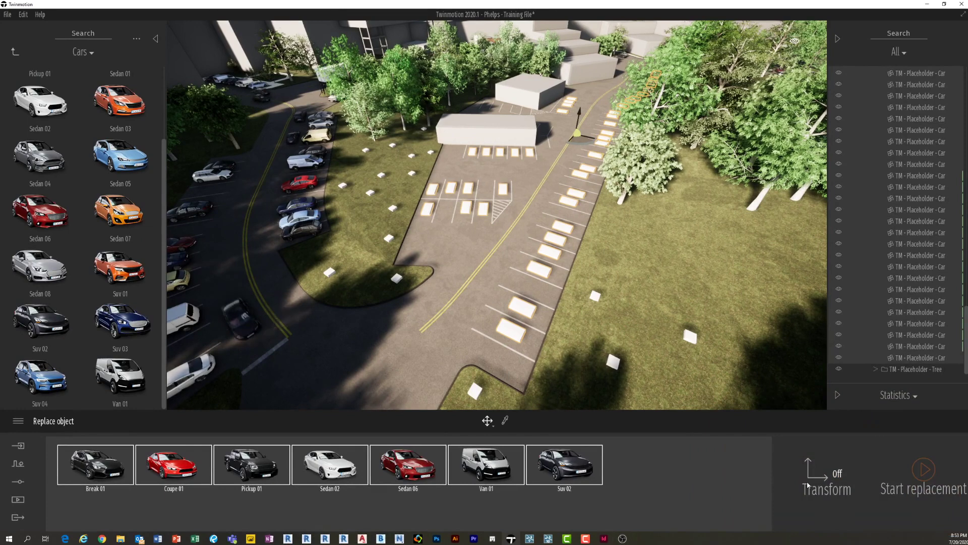
{"action": "left_click", "coordinate": [924, 470]}
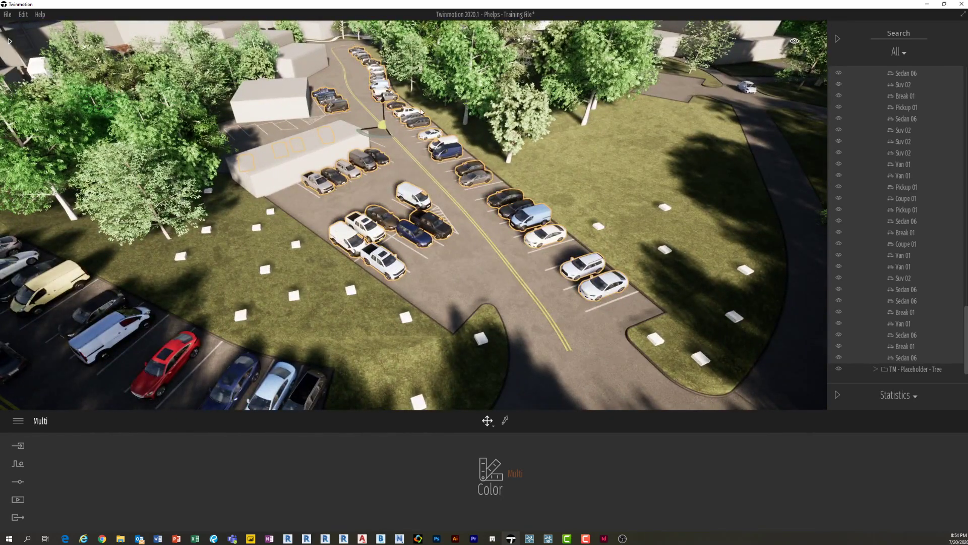
Step: Collapse the car placeholder folder and select every tree inside TM - Placeholder - Tree
{"action": "scroll", "coordinate": [882, 262], "scroll_direction": "up", "scroll_amount": 10}
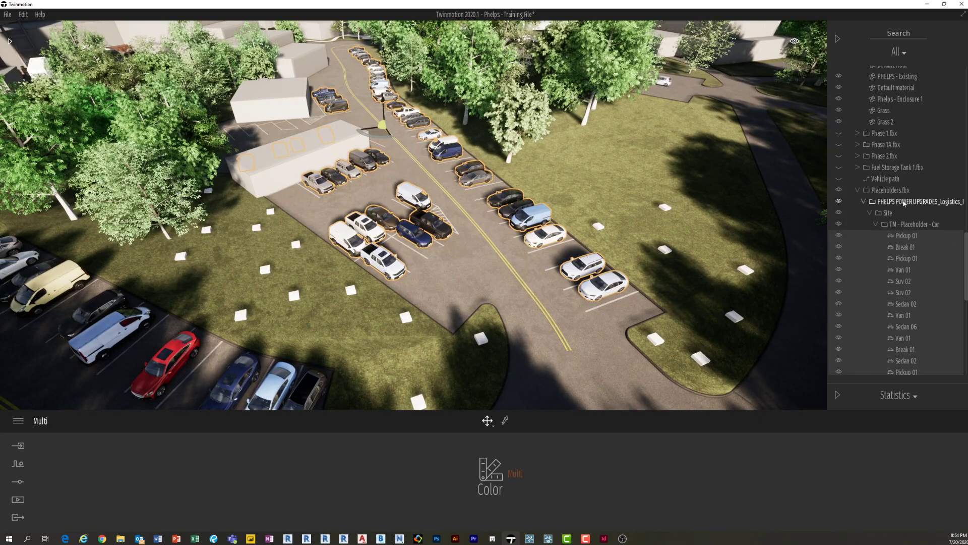
{"action": "left_click", "coordinate": [876, 225]}
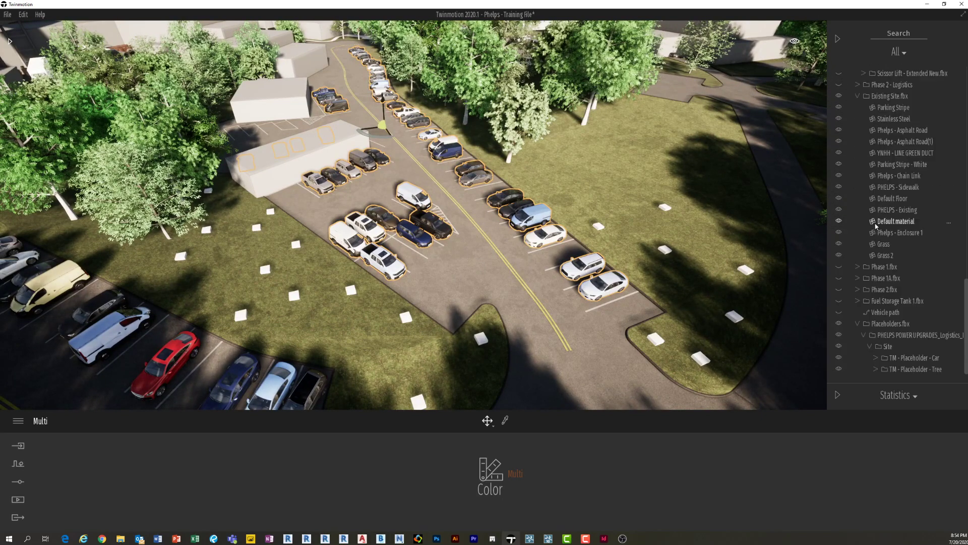
{"action": "left_click", "coordinate": [907, 373]}
{"action": "left_click", "coordinate": [875, 370]}
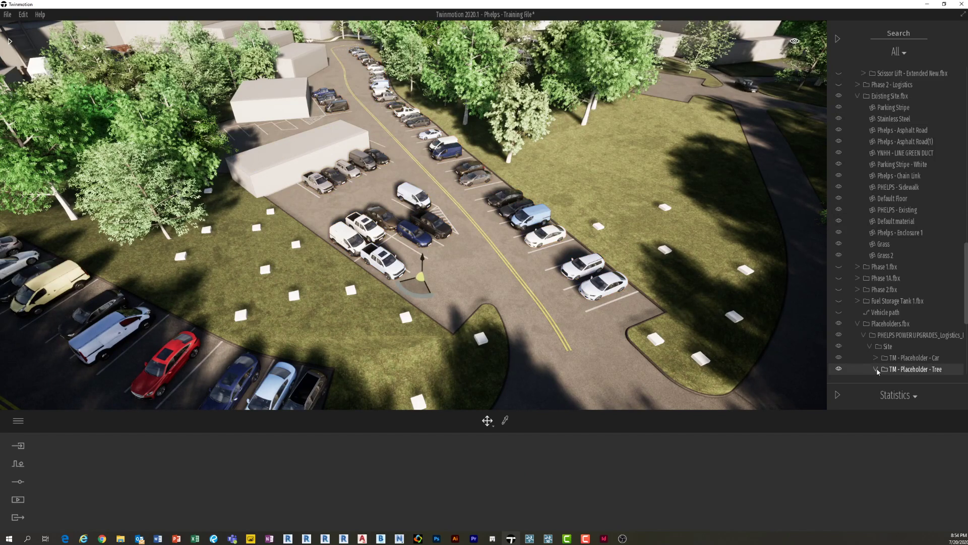
{"action": "scroll", "coordinate": [915, 270], "scroll_direction": "down", "scroll_amount": 5}
{"action": "left_click", "coordinate": [915, 266]}
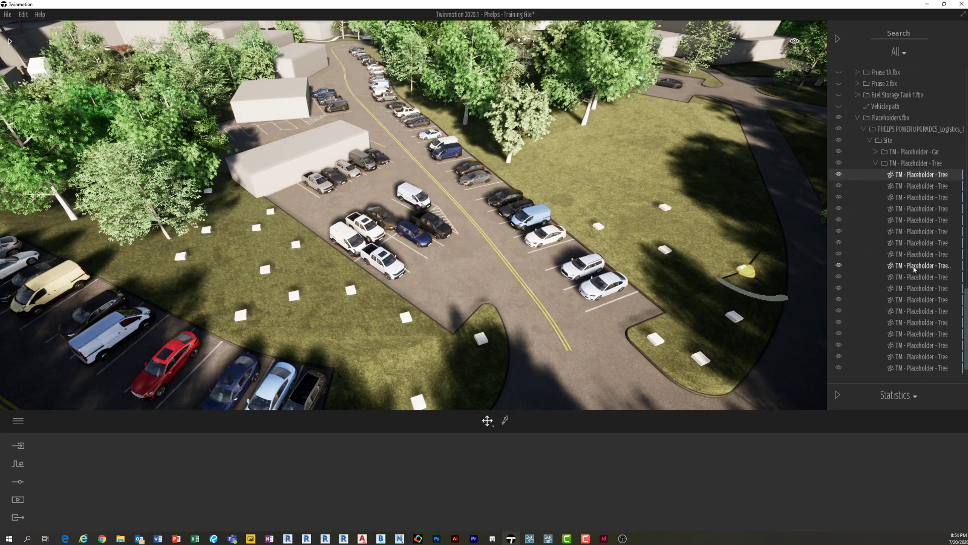
{"action": "scroll", "coordinate": [915, 271], "scroll_direction": "down", "scroll_amount": 1}
{"action": "left_click", "coordinate": [920, 369], "text": "shift"}
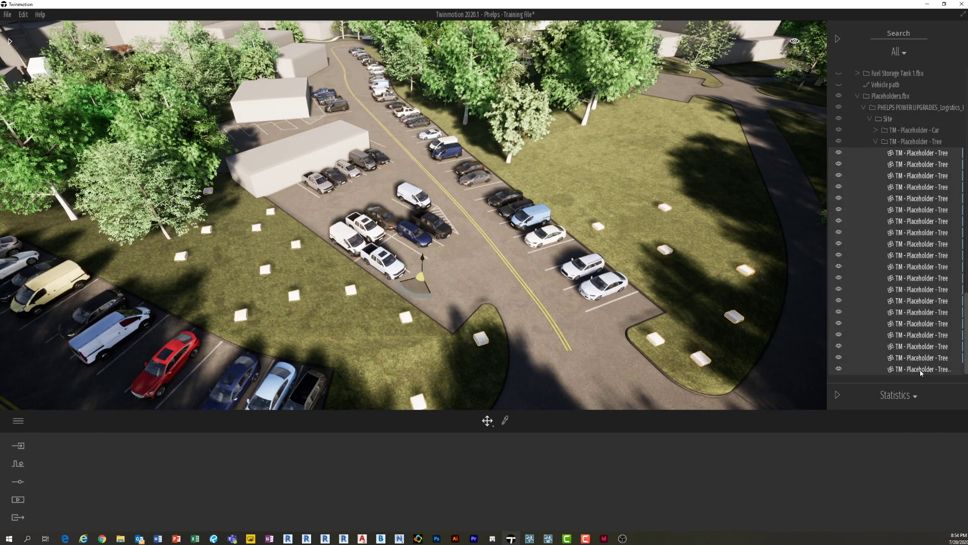
Step: Replace the selected tree placeholders with a random mix of Horse Chestnut, Sweet Birch and Pecan trees
{"action": "right_click", "coordinate": [888, 291]}
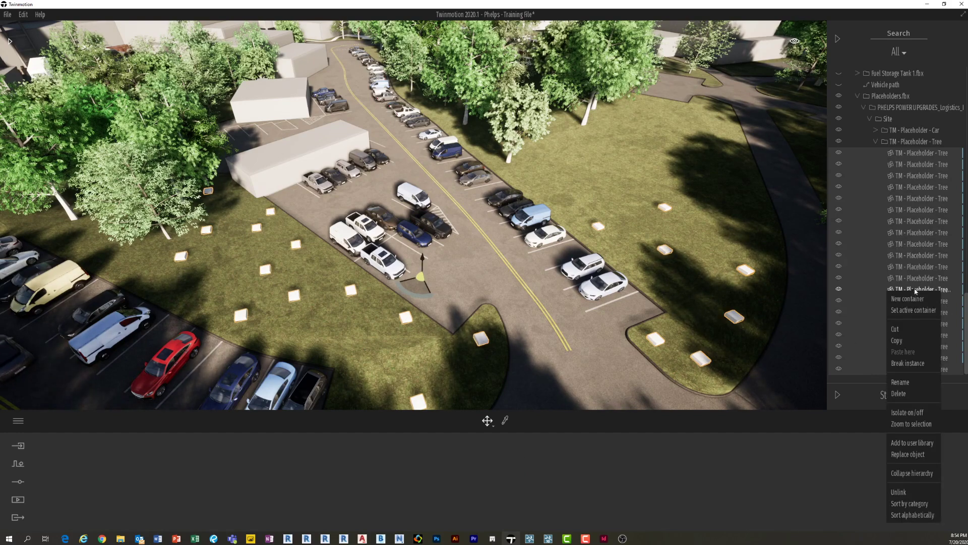
{"action": "left_click", "coordinate": [912, 454]}
{"action": "left_click", "coordinate": [15, 50]}
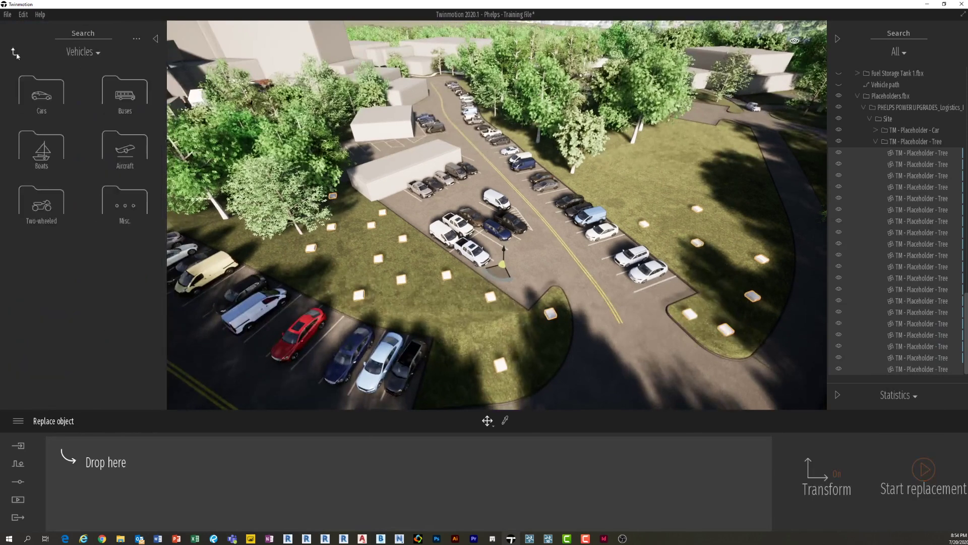
{"action": "left_click", "coordinate": [114, 91]}
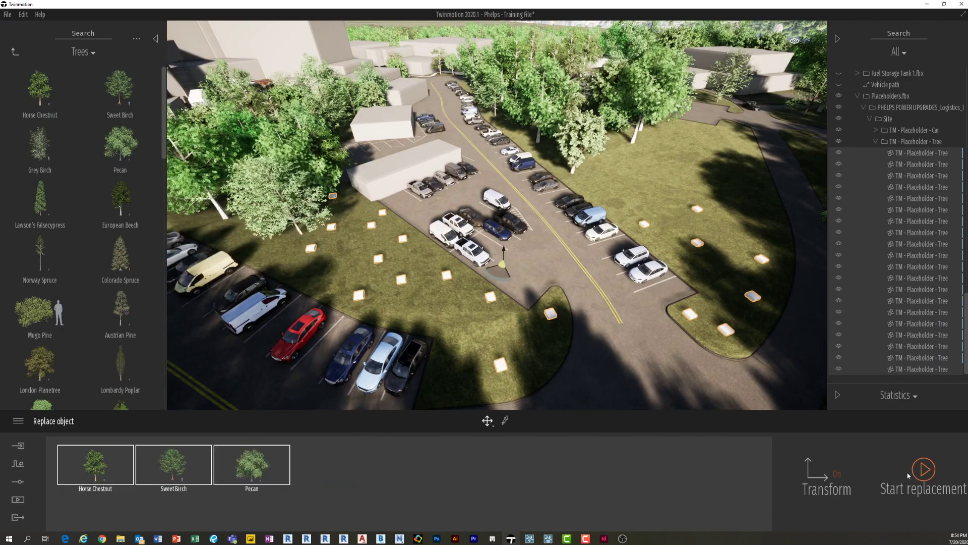
{"action": "left_click", "coordinate": [923, 470]}
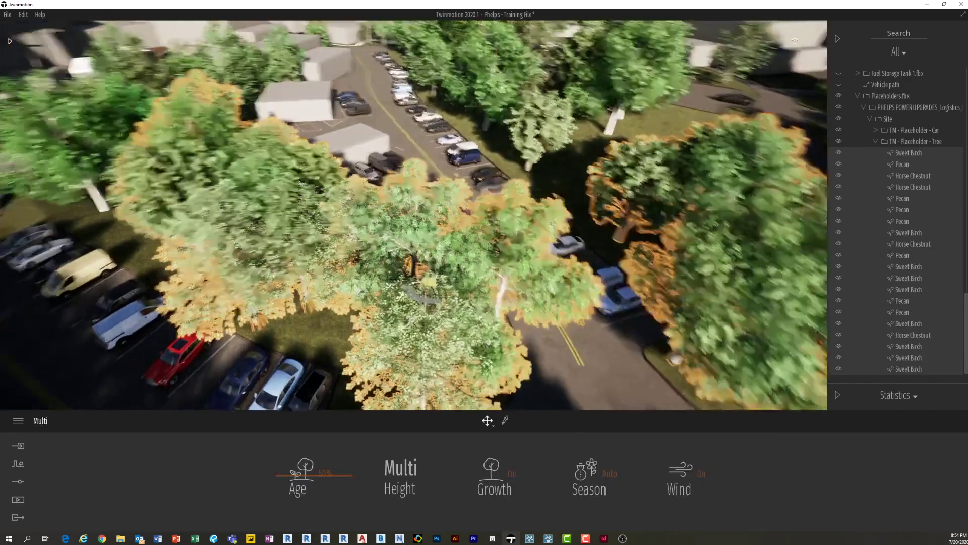
{"action": "scroll", "coordinate": [456, 228], "scroll_direction": "down", "scroll_amount": 5}
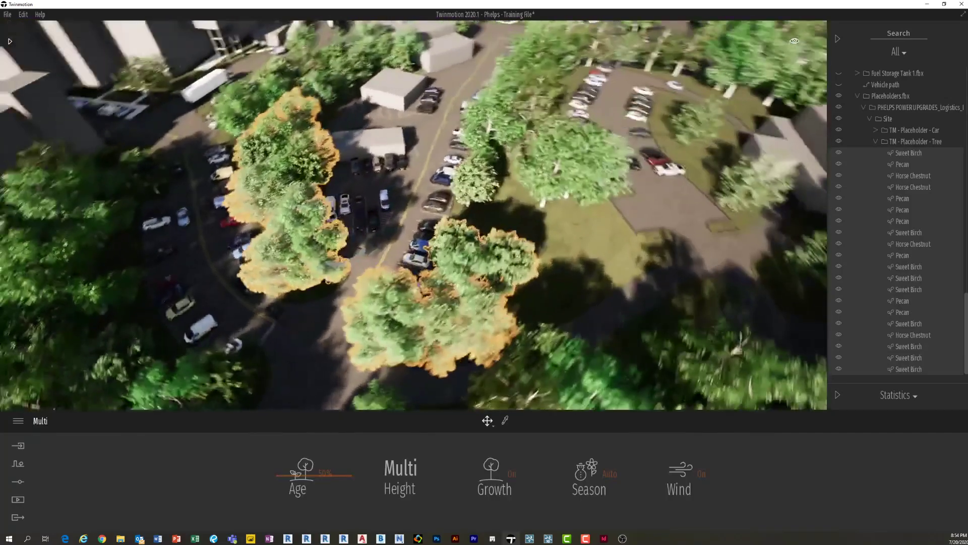
{"action": "scroll", "coordinate": [430, 203], "scroll_direction": "up", "scroll_amount": 5}
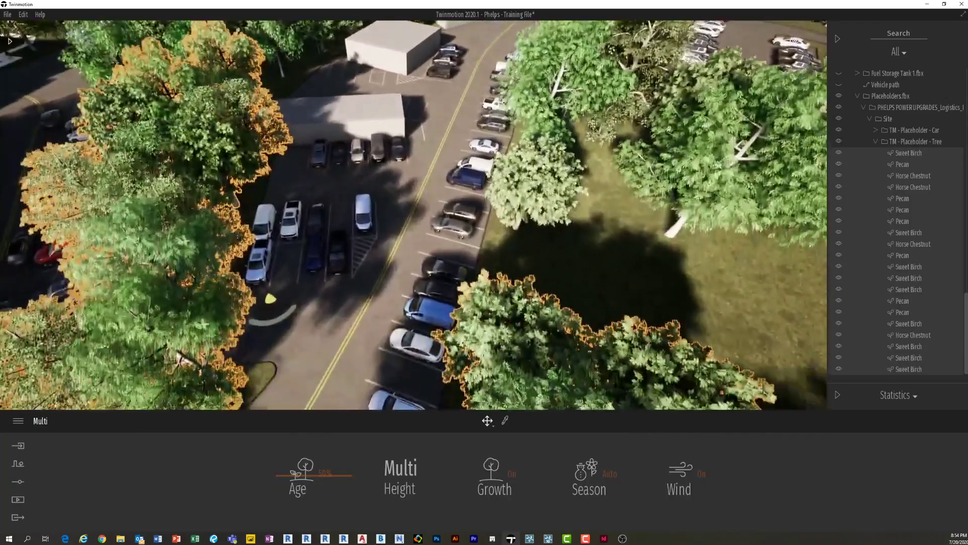
{"action": "scroll", "coordinate": [423, 205], "scroll_direction": "down", "scroll_amount": 1}
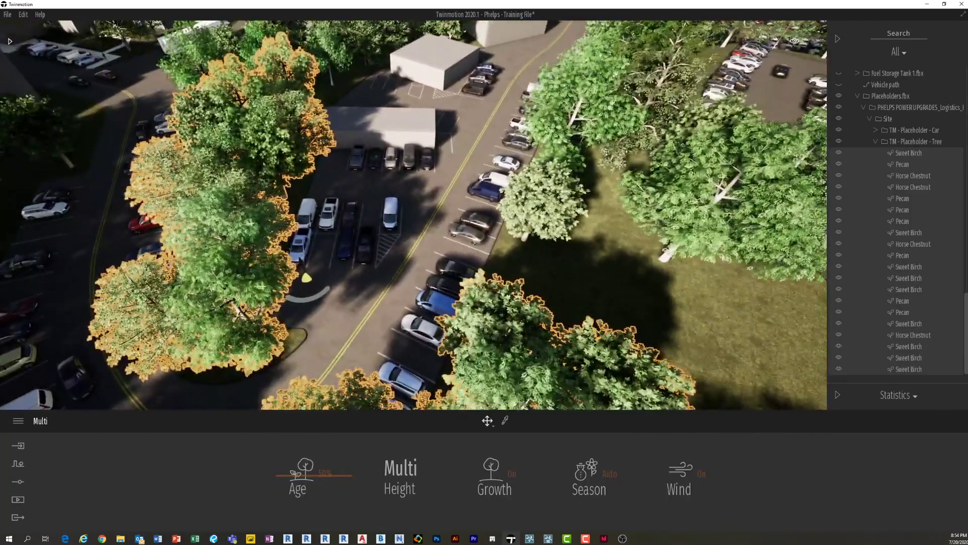